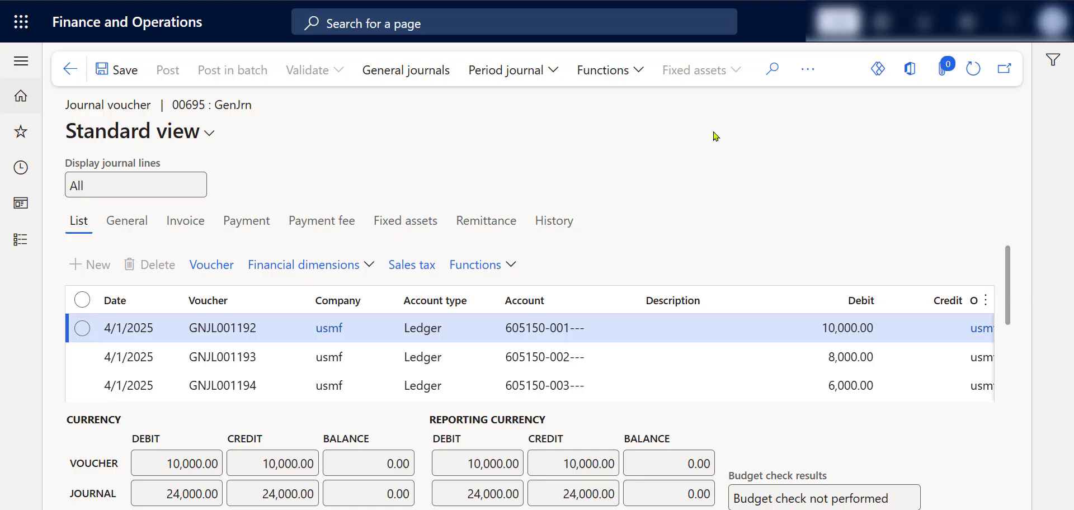
Step: Examine the journal-level and line-level functions offered for posted journal 00695 and its three voucher lines
click(632, 84)
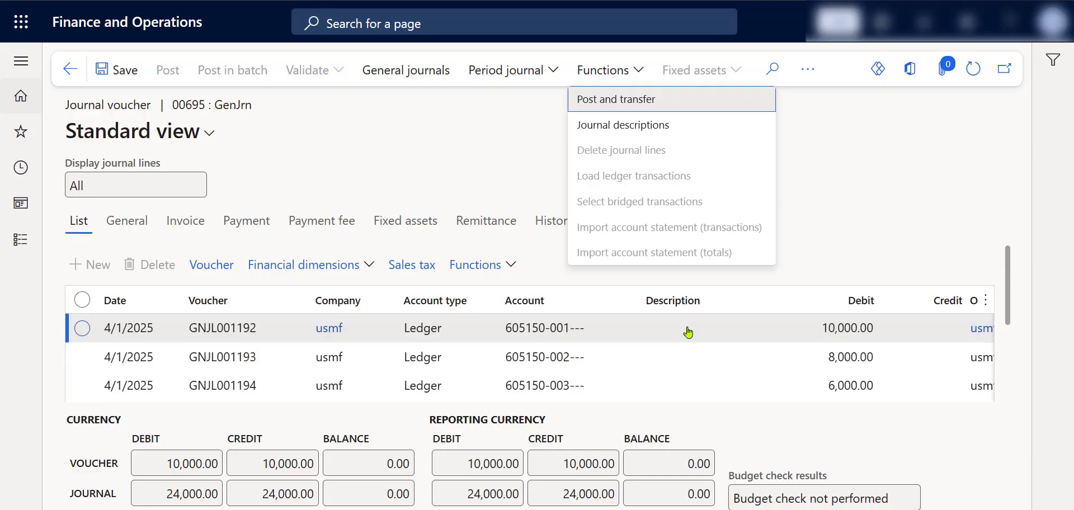
click(463, 170)
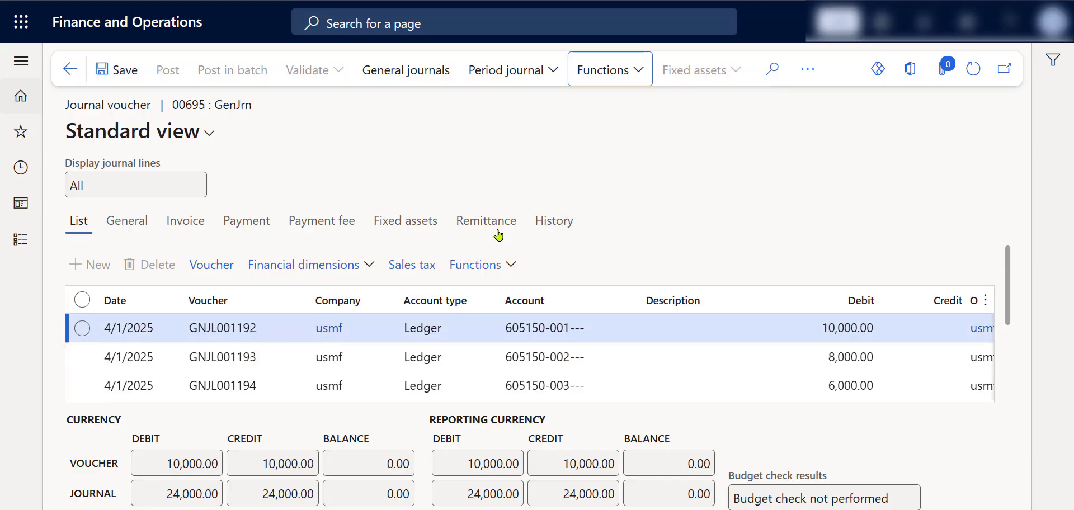
click(509, 265)
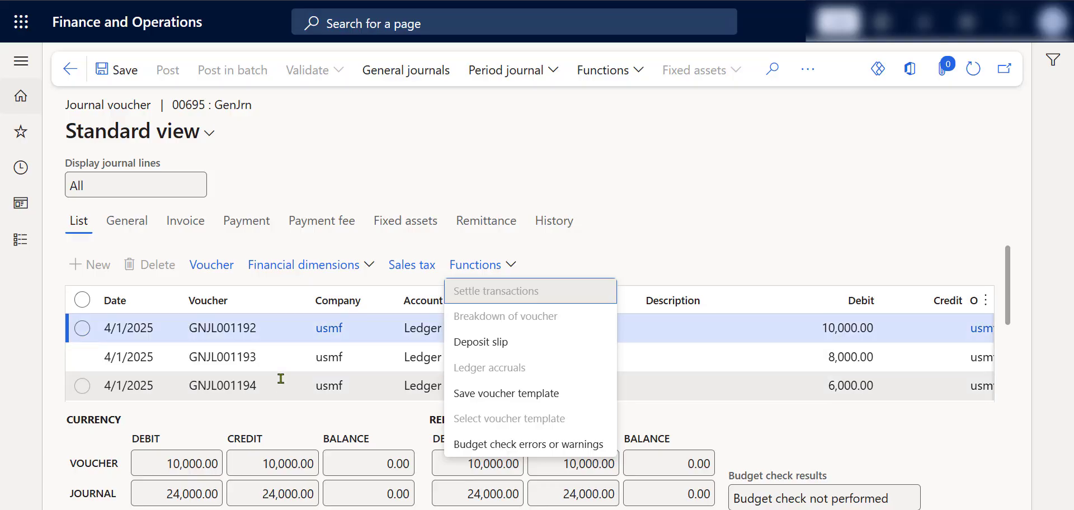
key(Escape)
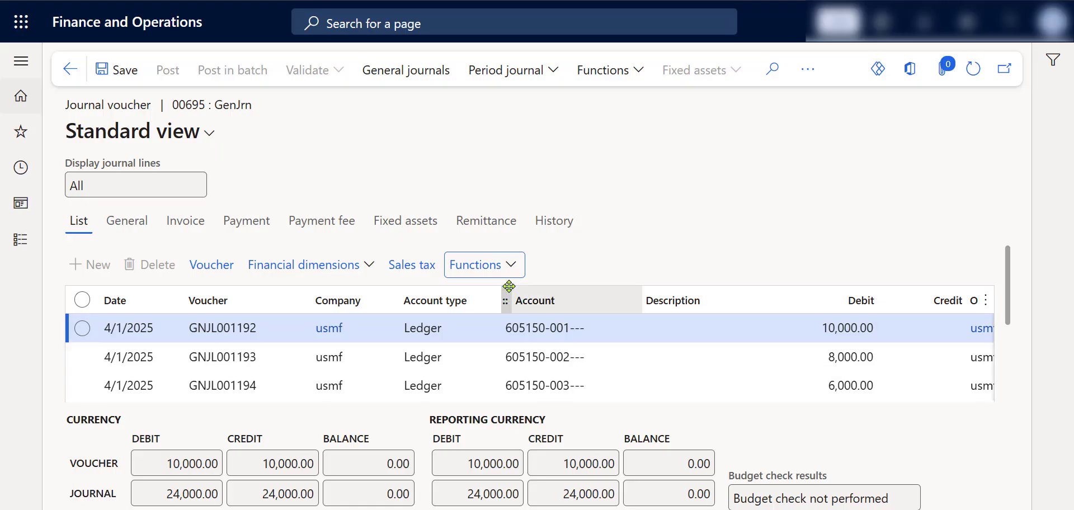
click(511, 266)
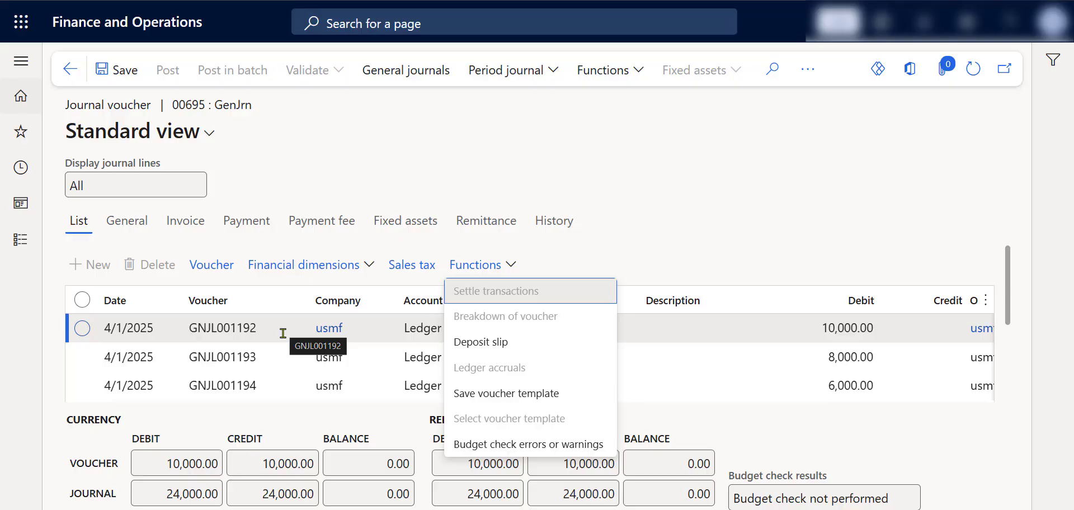
click(615, 161)
click(619, 72)
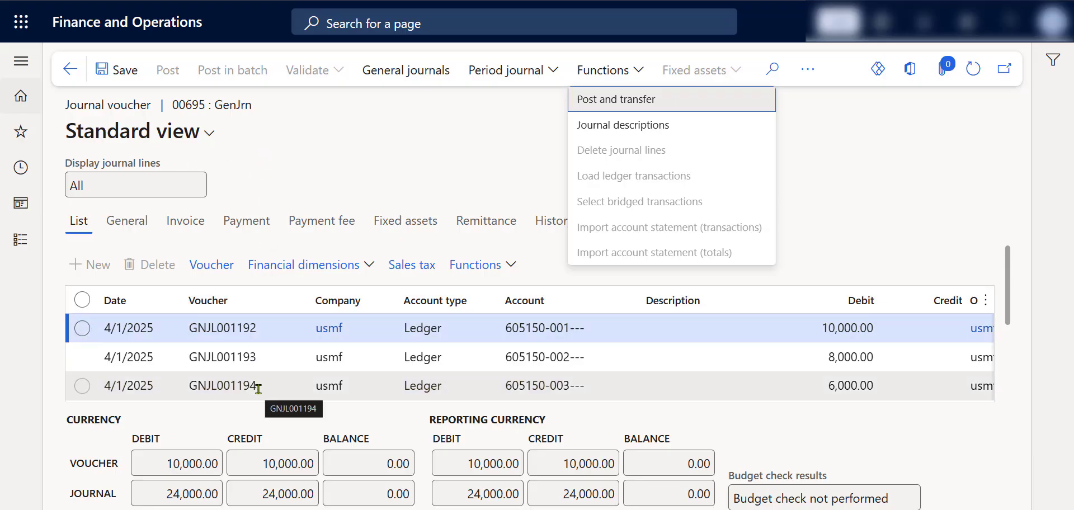
click(350, 160)
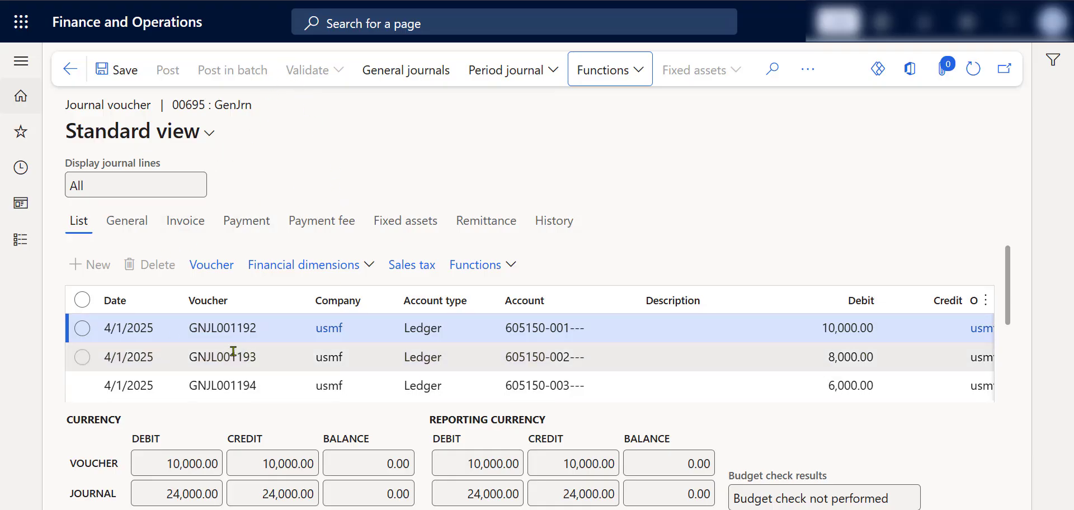
scroll(235, 357, down, 3)
scroll(235, 357, up, 3)
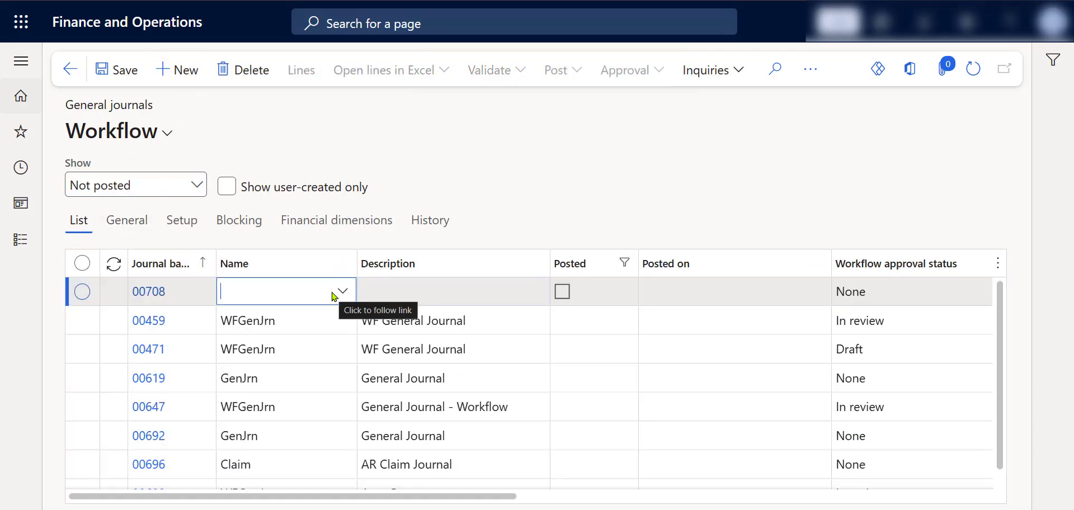
Step: Assign the GenJrn journal name to new journal 00708 and open its lines
click(342, 292)
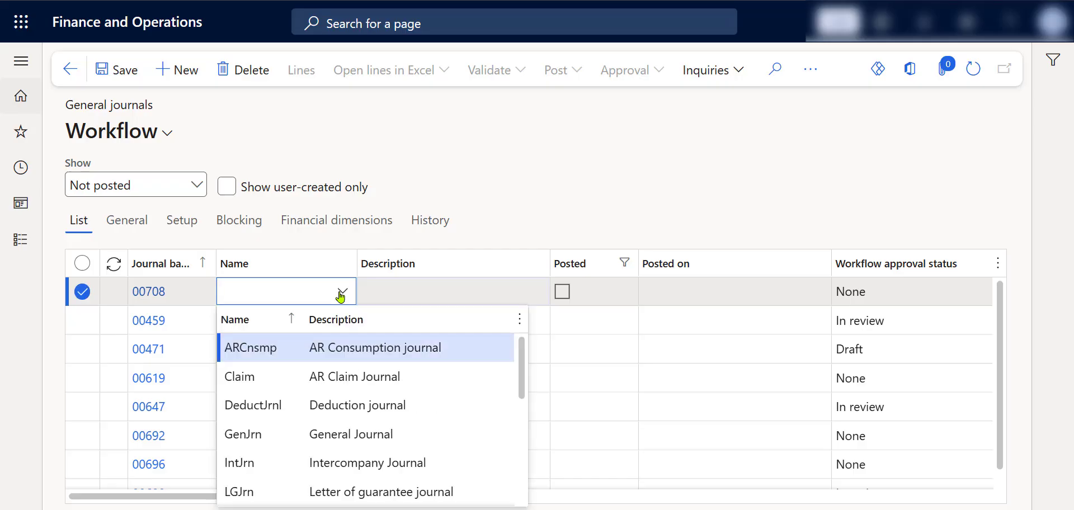
click(371, 437)
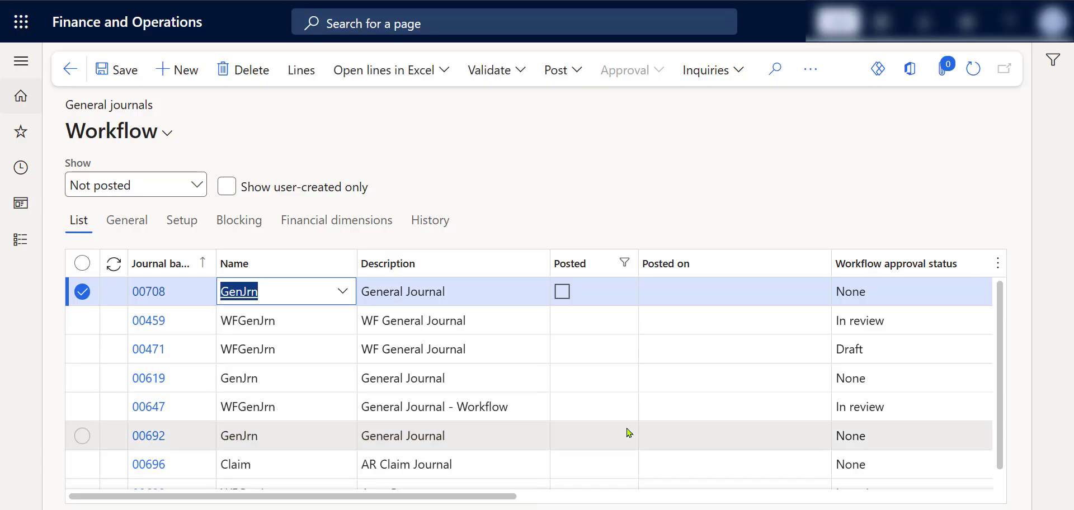
click(299, 80)
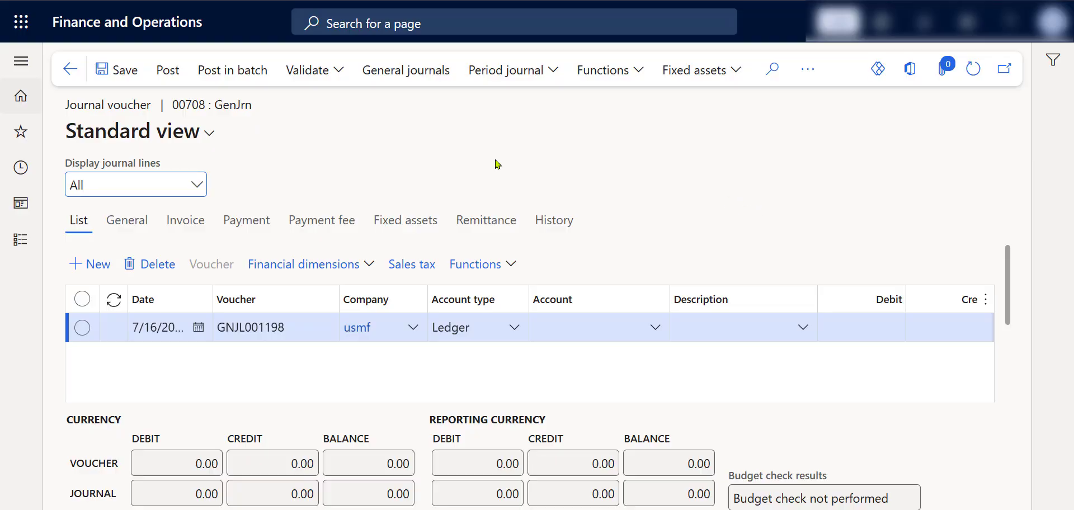
Step: Start loading ledger transactions into the journal, with the voucher option set to New voucher number per voucher
click(622, 82)
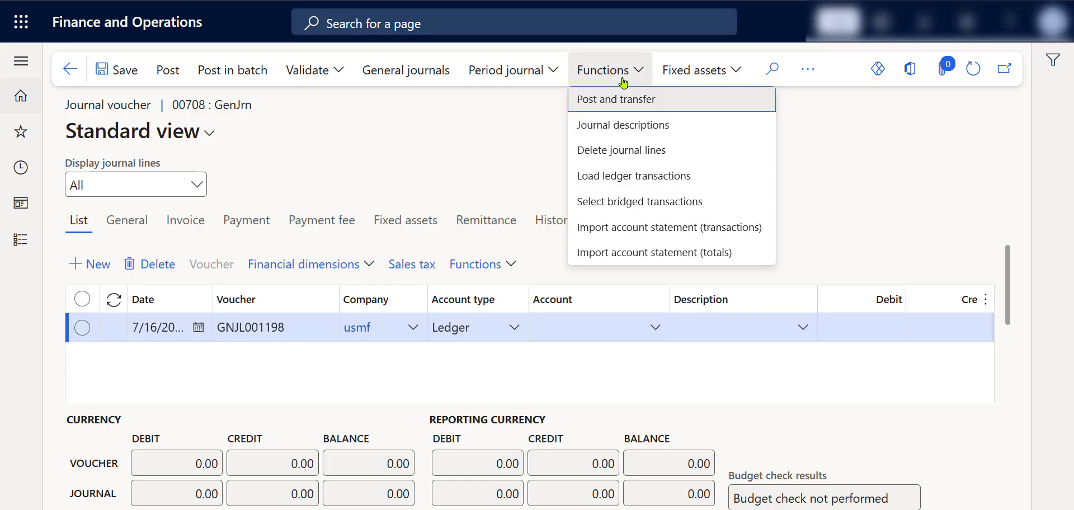
click(623, 176)
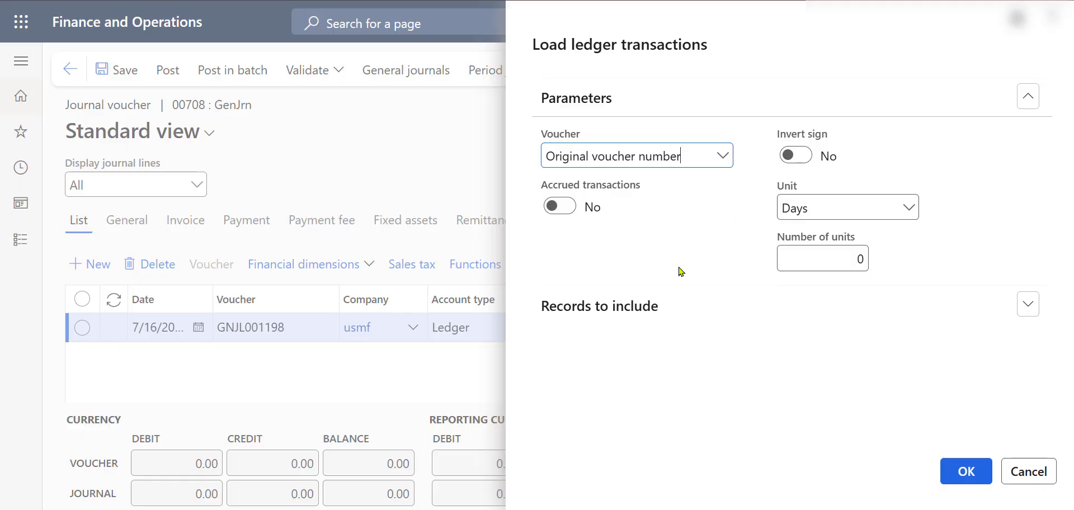
click(723, 160)
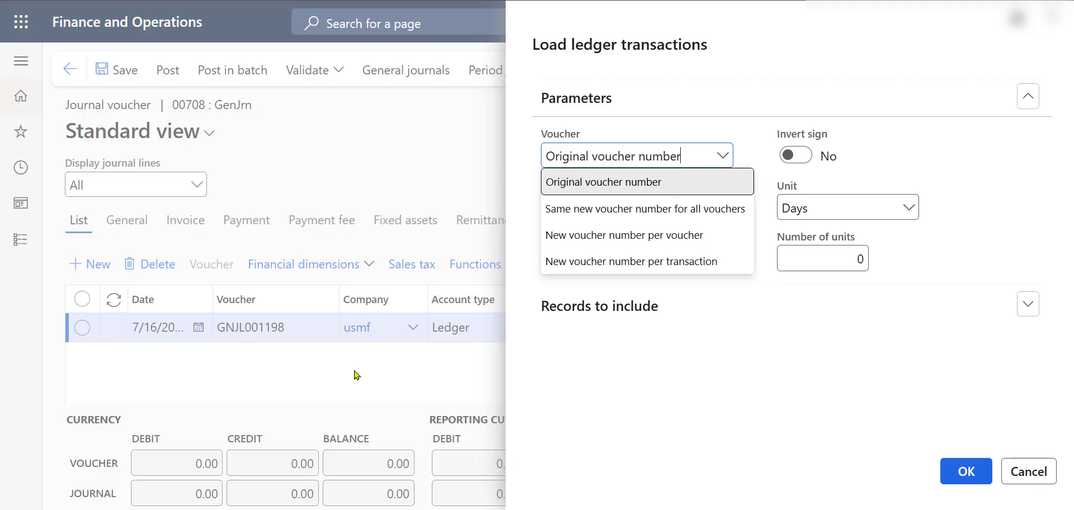
click(721, 242)
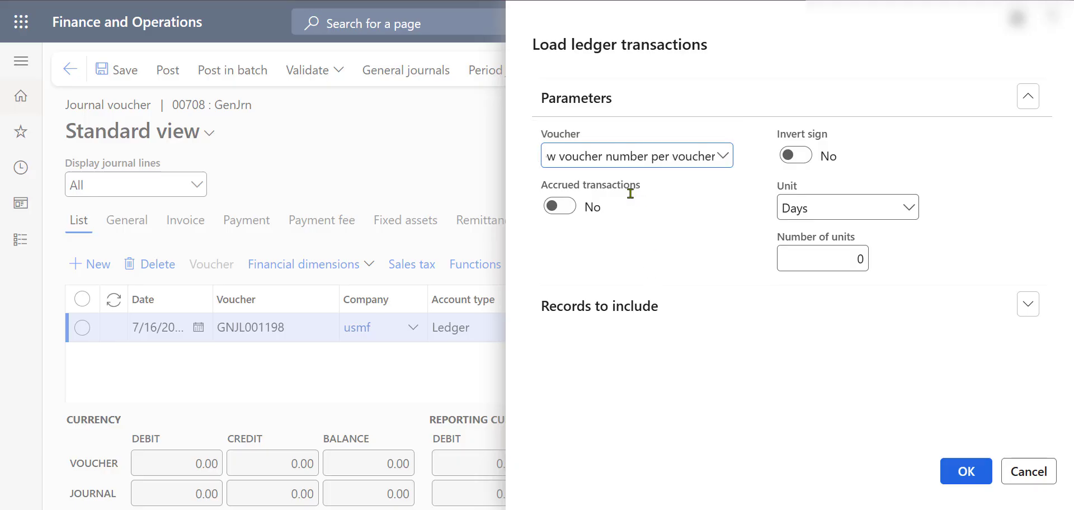
mouse_move(641, 196)
mouse_move(876, 138)
key(Home)
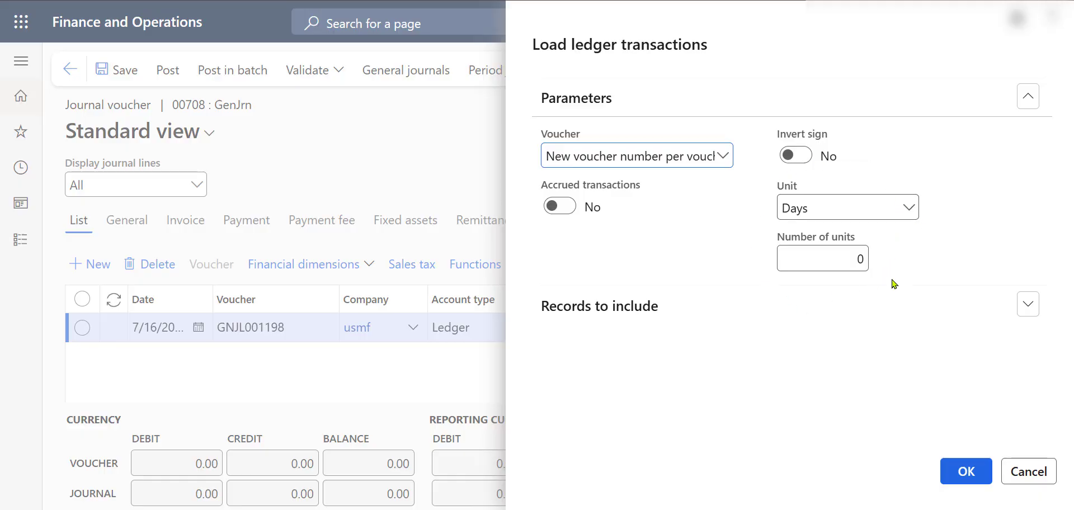
Step: Set the load's unit to Months and number of units to 1, and try to run it
click(915, 215)
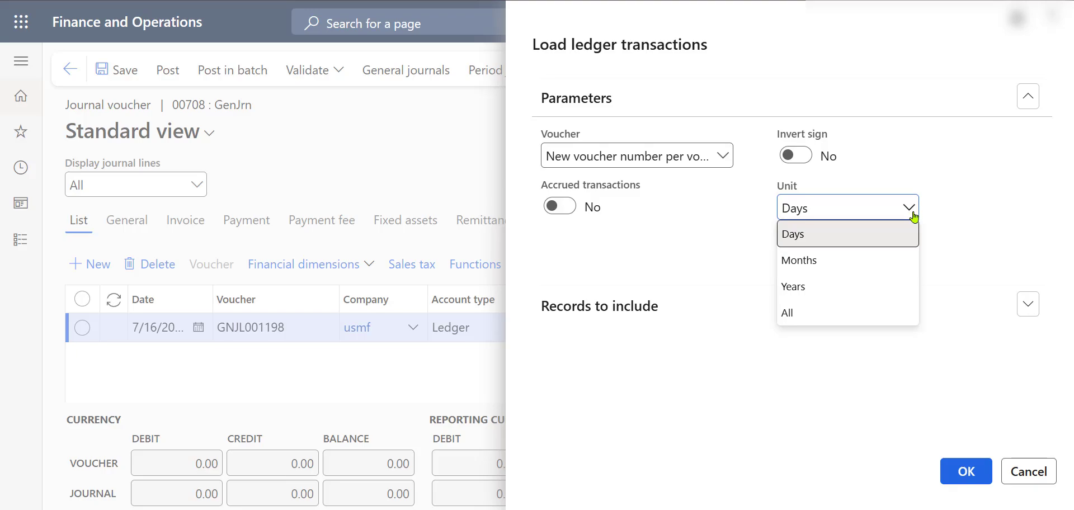
click(885, 265)
click(847, 258)
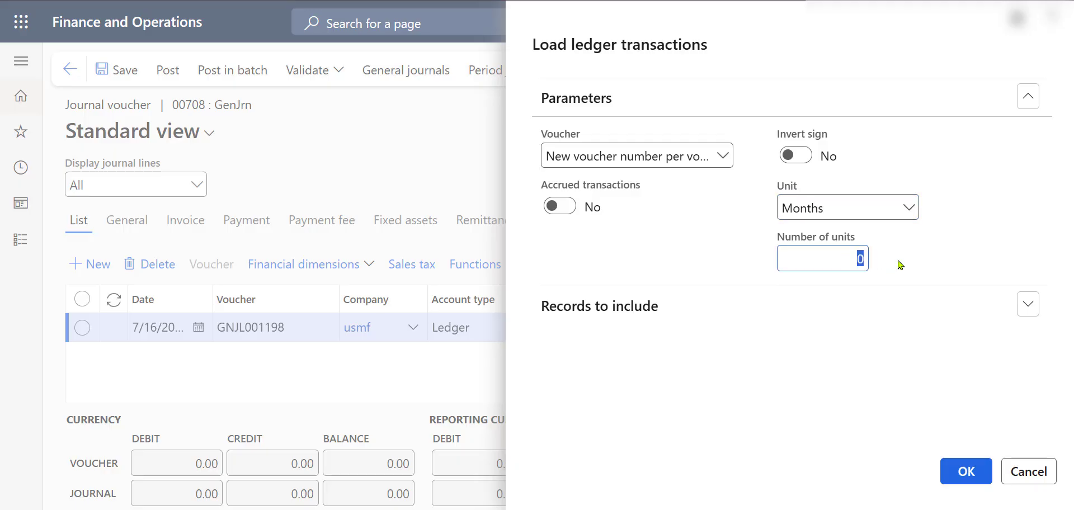
text(1)
click(983, 473)
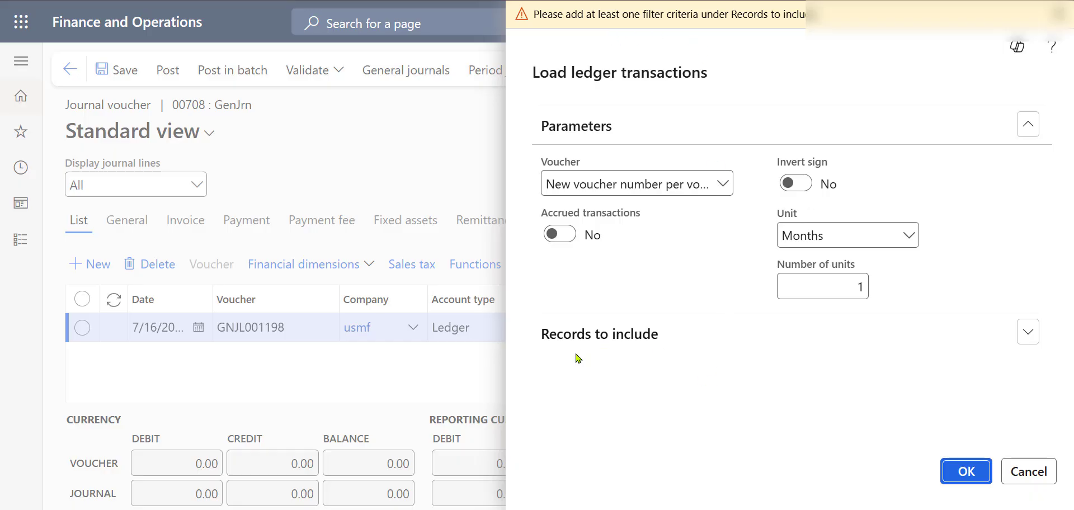
click(1066, 25)
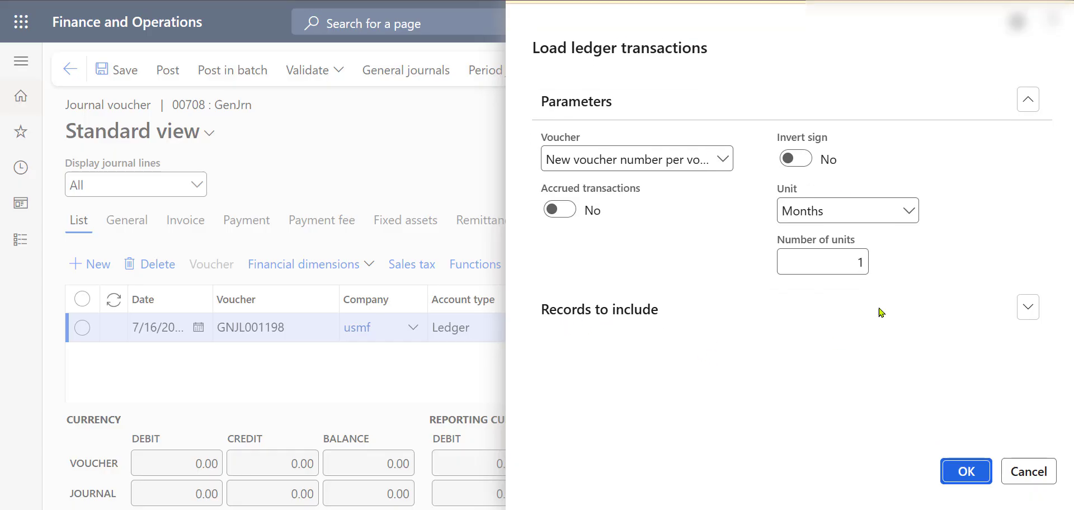
Step: Open the filter for the records to include and select the criteria of the general journal entry's Journal number
click(721, 314)
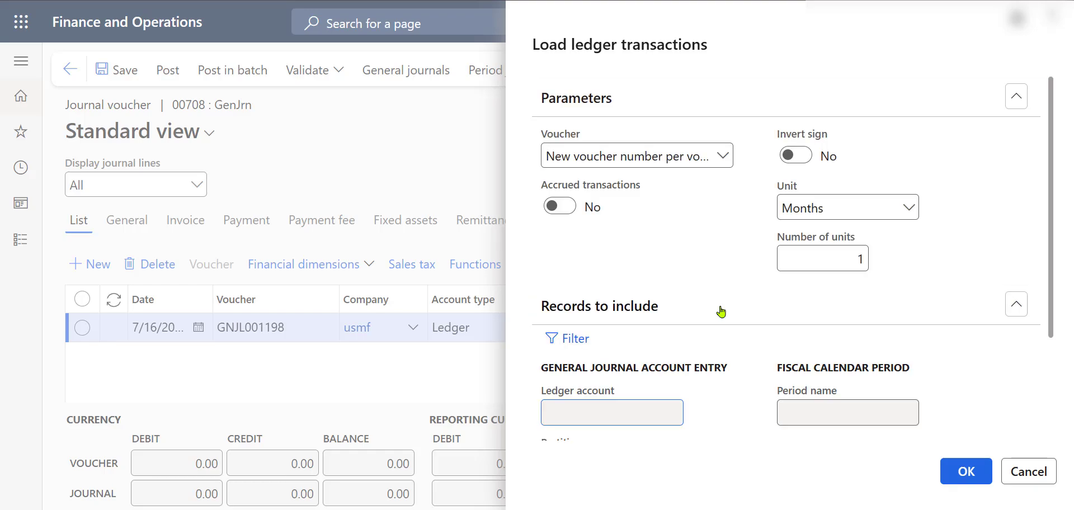
scroll(721, 311, down, 3)
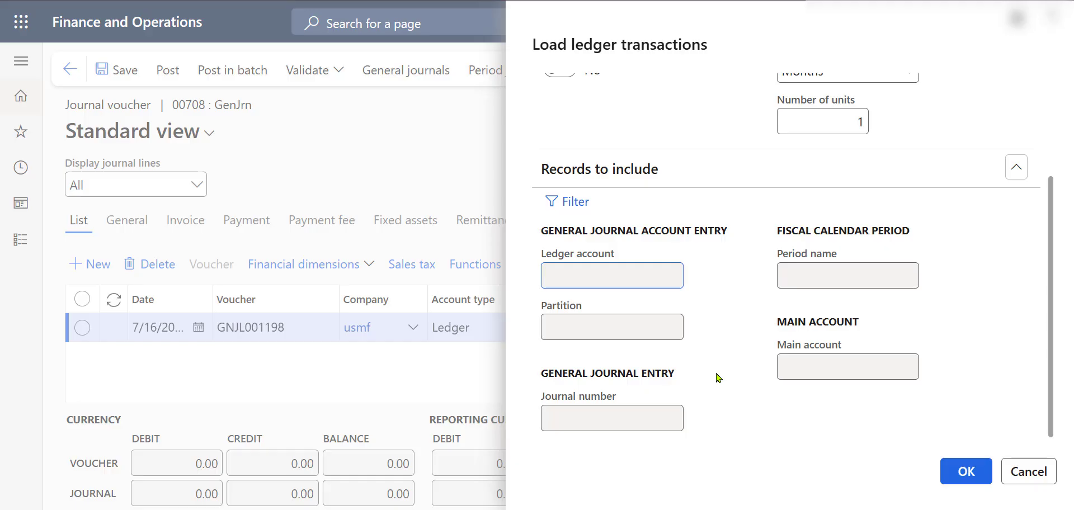
click(582, 214)
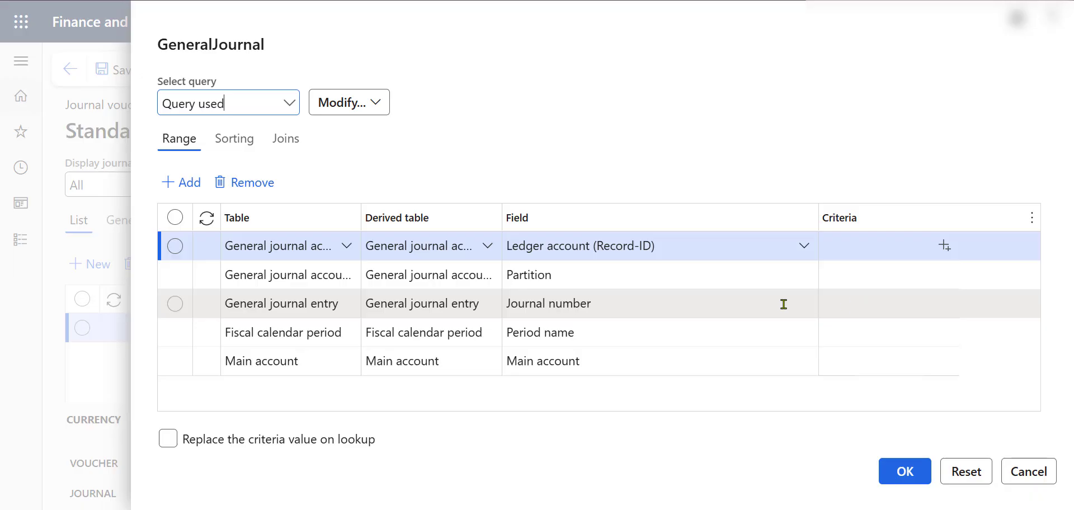
click(627, 305)
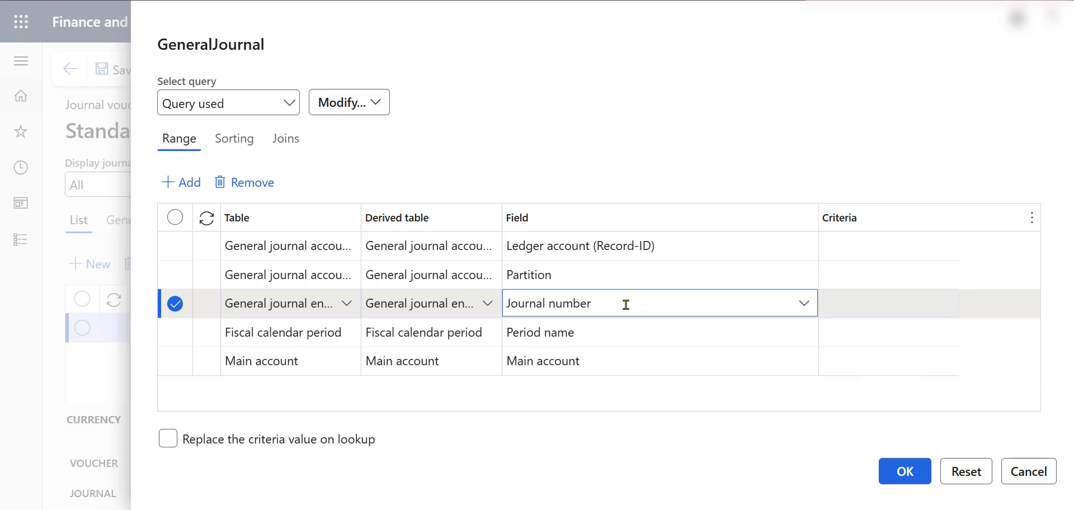
click(851, 301)
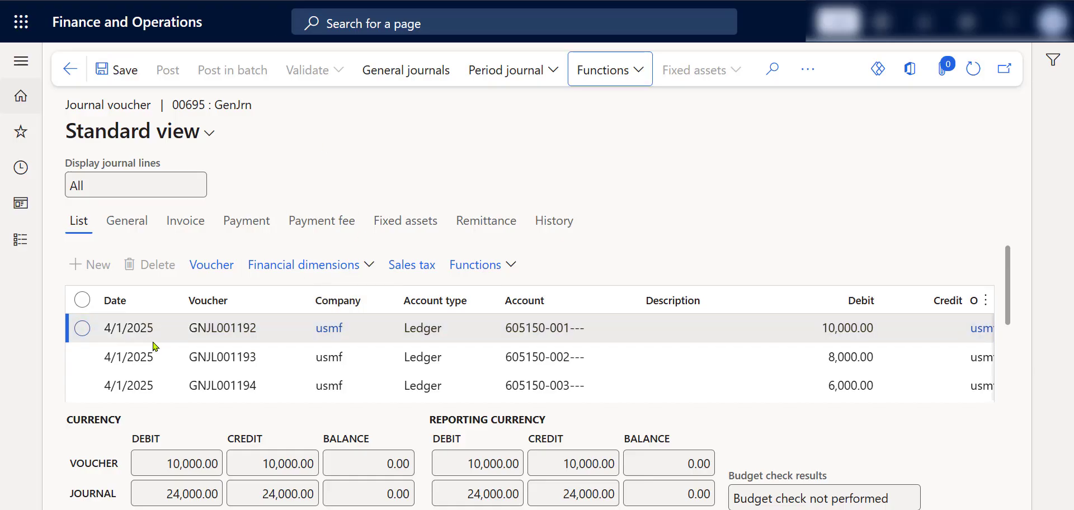
Step: Compare posted journal 00695's batch number with the journal numbers in the voucher transactions of GNJL001192 and GNJL001193
click(180, 102)
drag(204, 103, 171, 104)
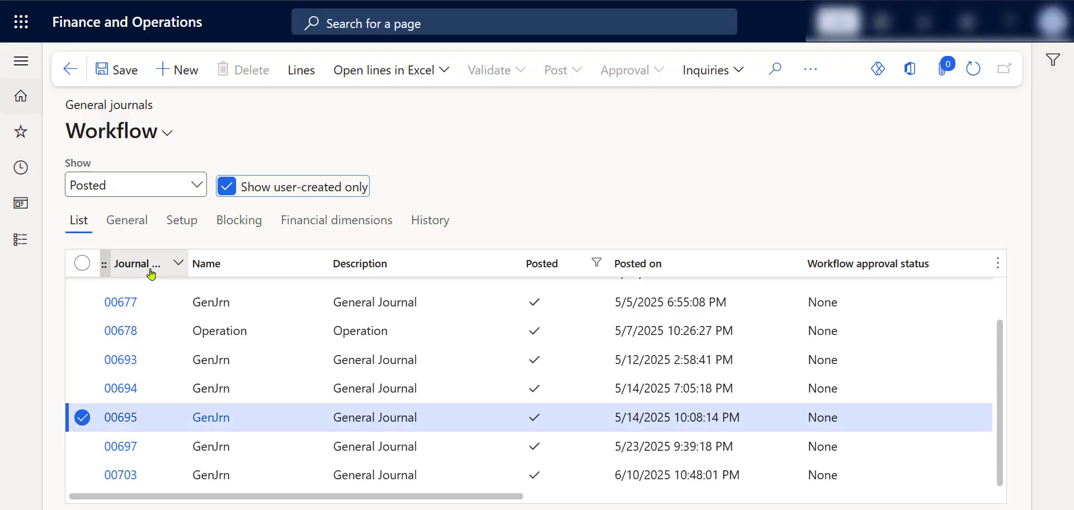
drag(186, 252, 272, 257)
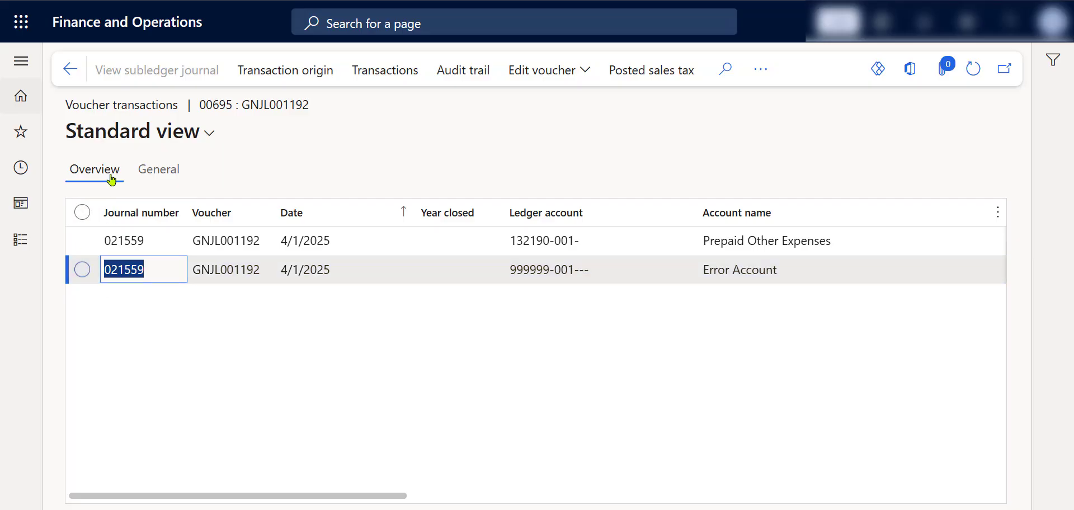
click(75, 72)
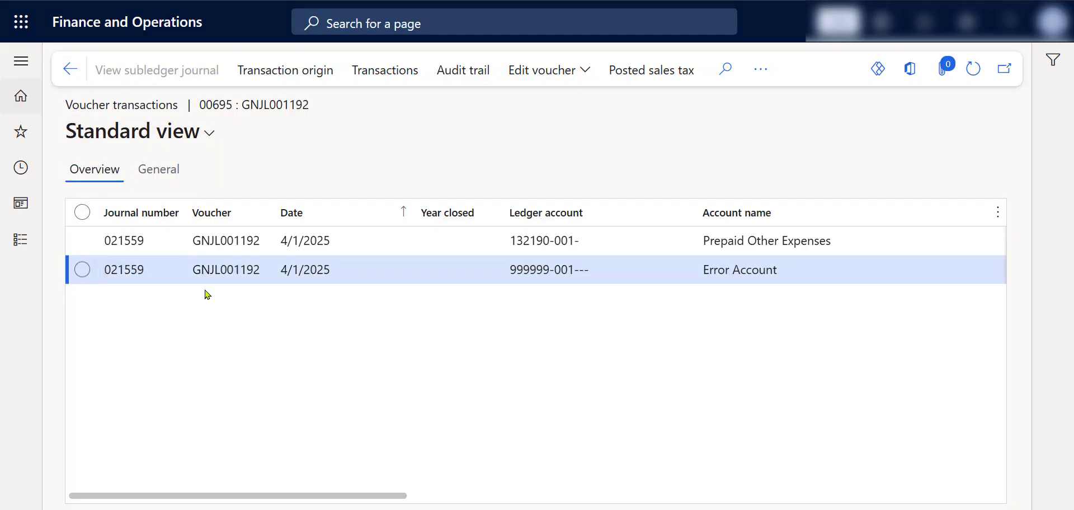
click(192, 358)
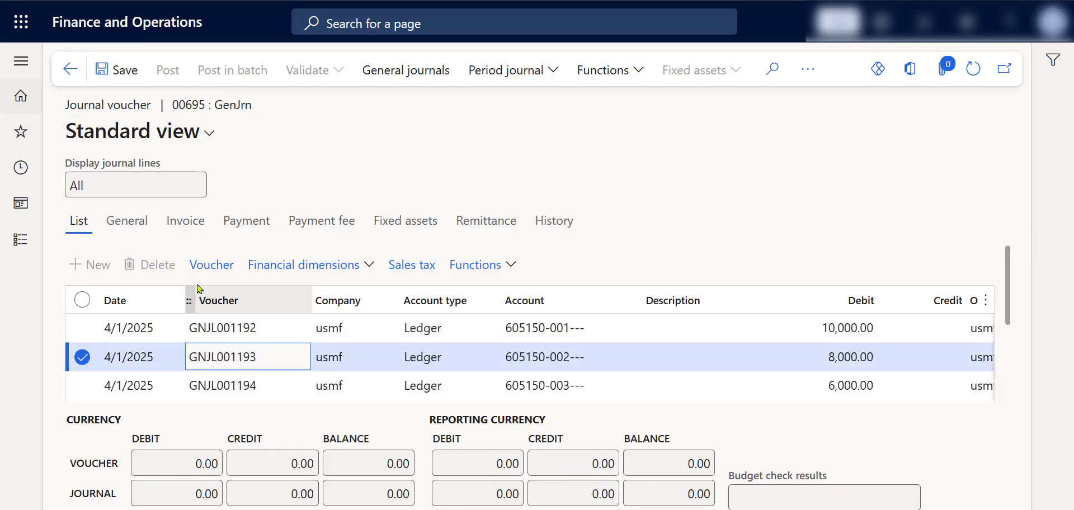
click(231, 265)
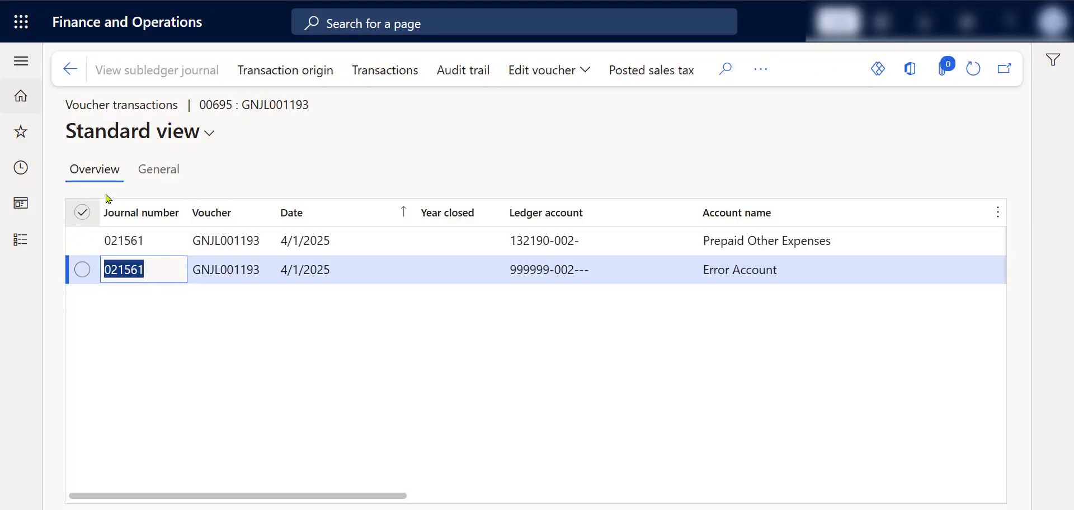
click(70, 69)
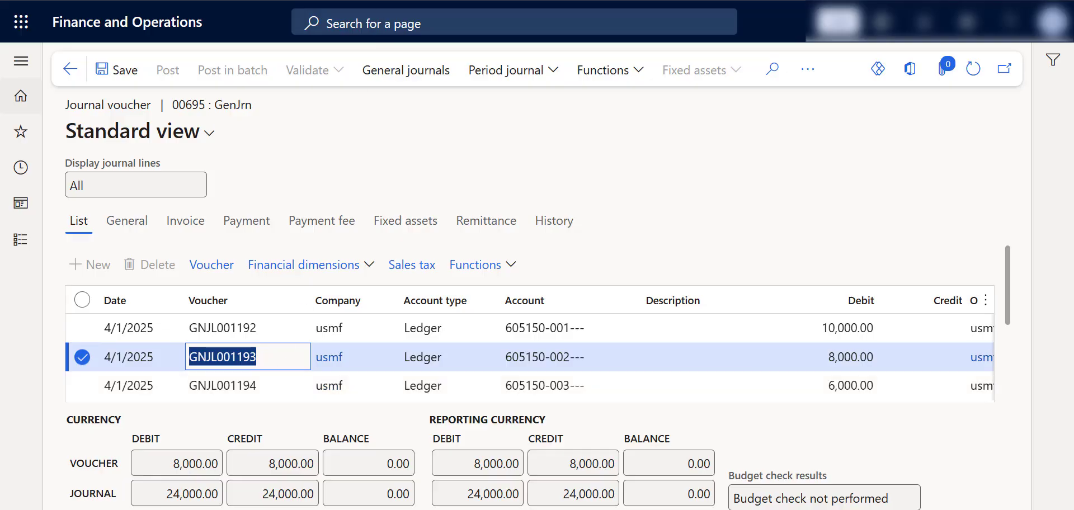
click(420, 1)
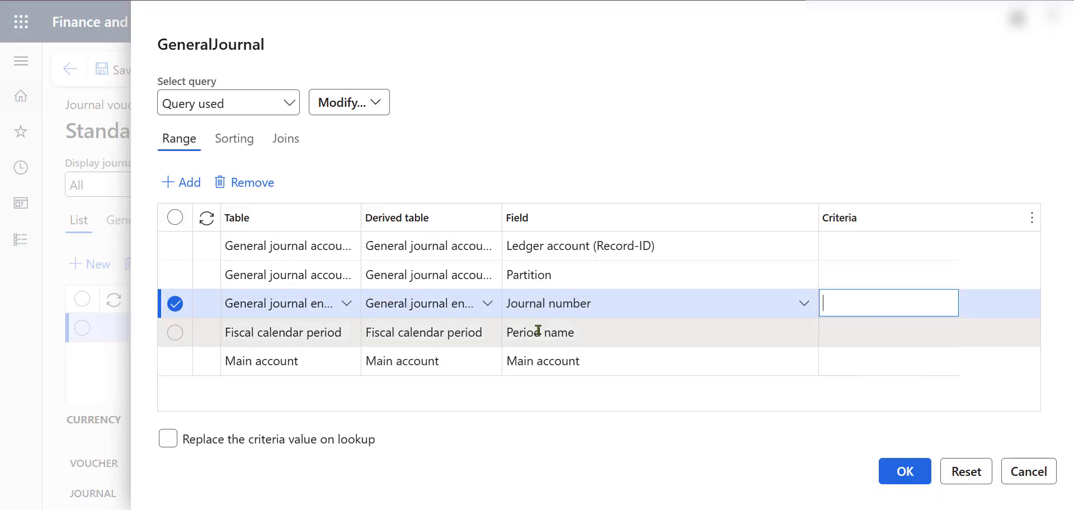
Step: Join the Ledger entry journal (Reference) table, LedgerEntryJournal, to General journal entry in the filter query, with relation details shown
click(295, 143)
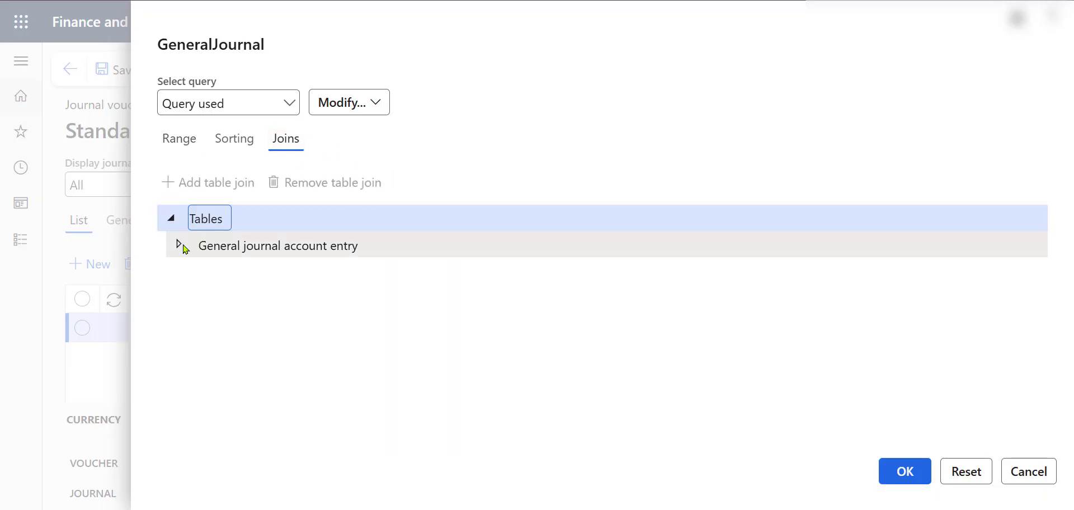
click(177, 245)
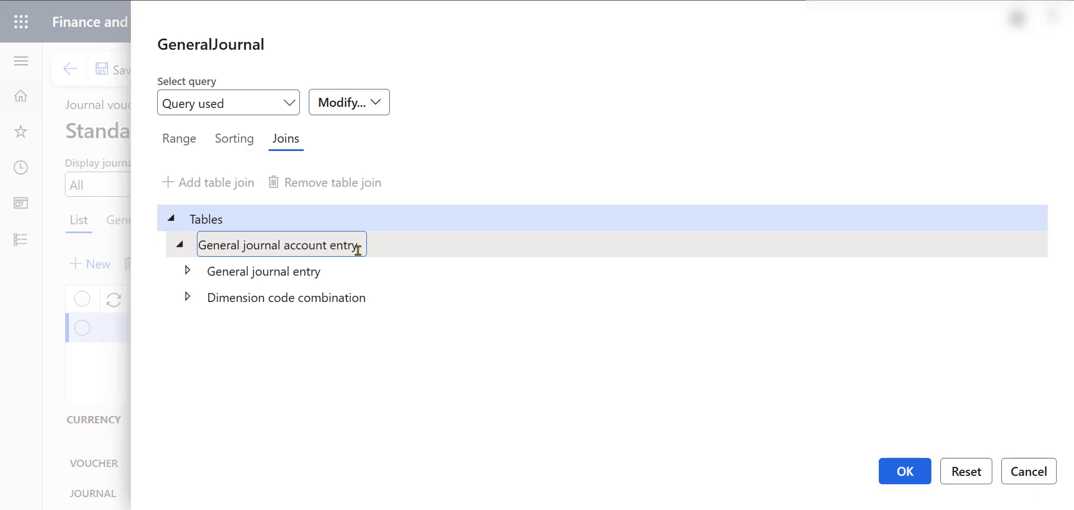
click(202, 273)
click(190, 273)
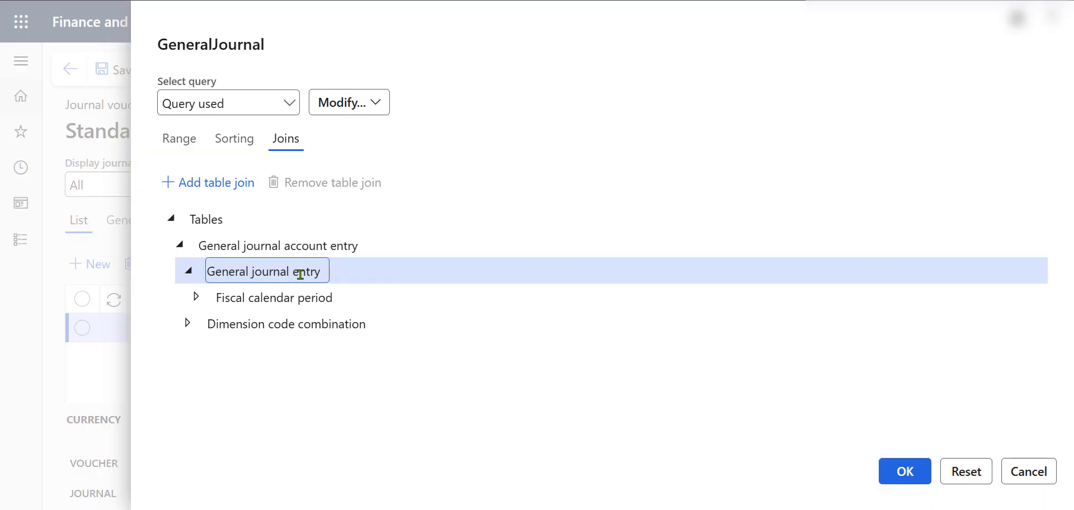
click(212, 189)
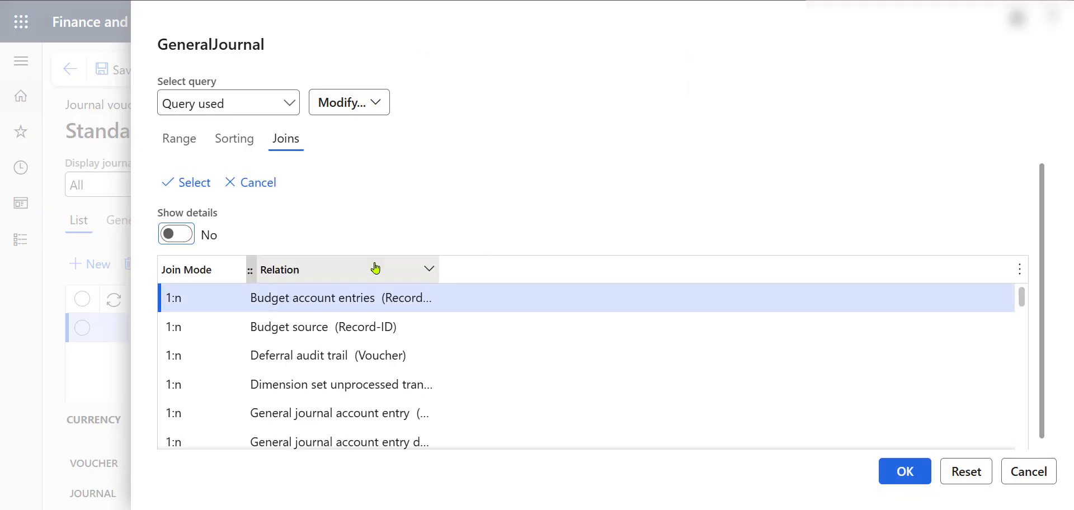
click(189, 237)
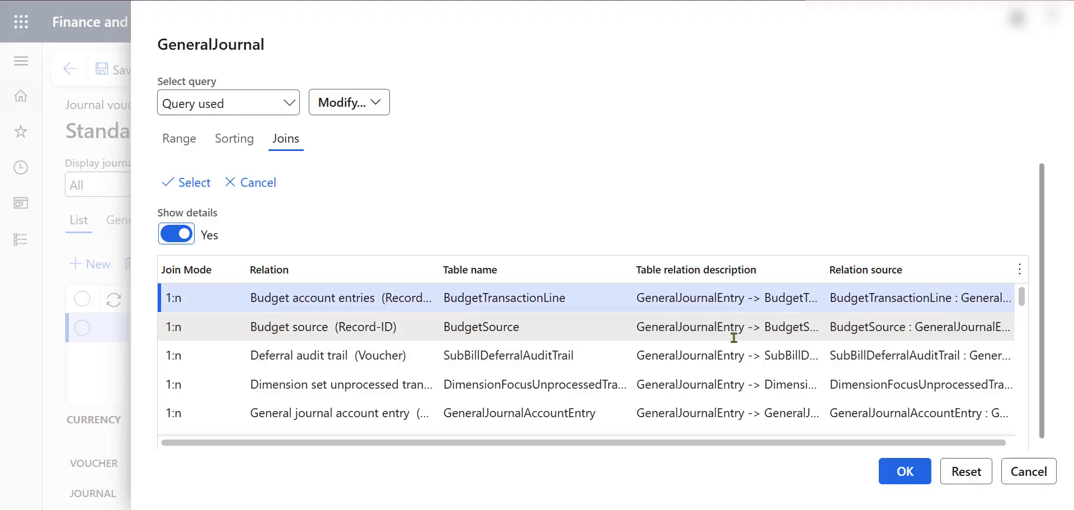
scroll(693, 358, down, 5)
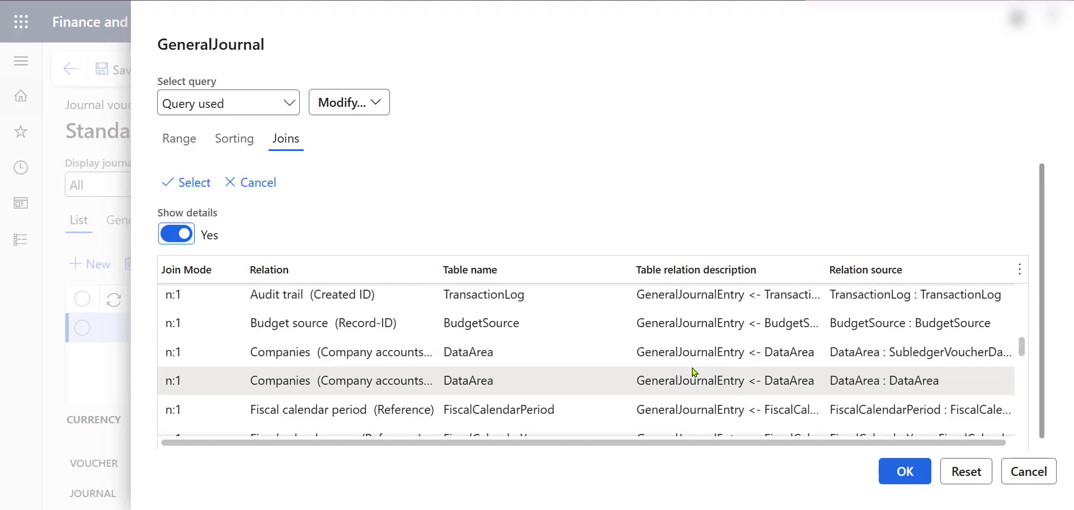
scroll(692, 372, down, 3)
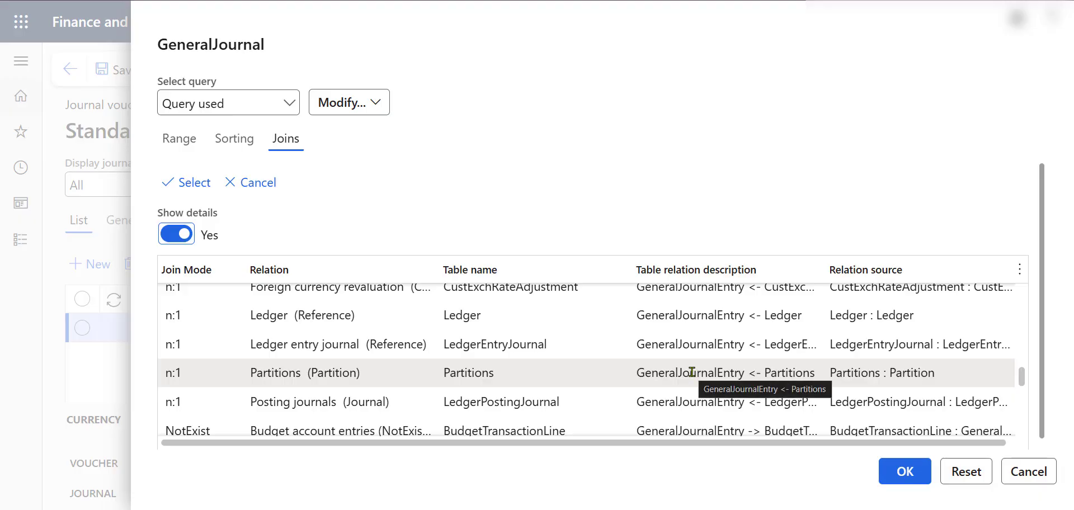
click(562, 346)
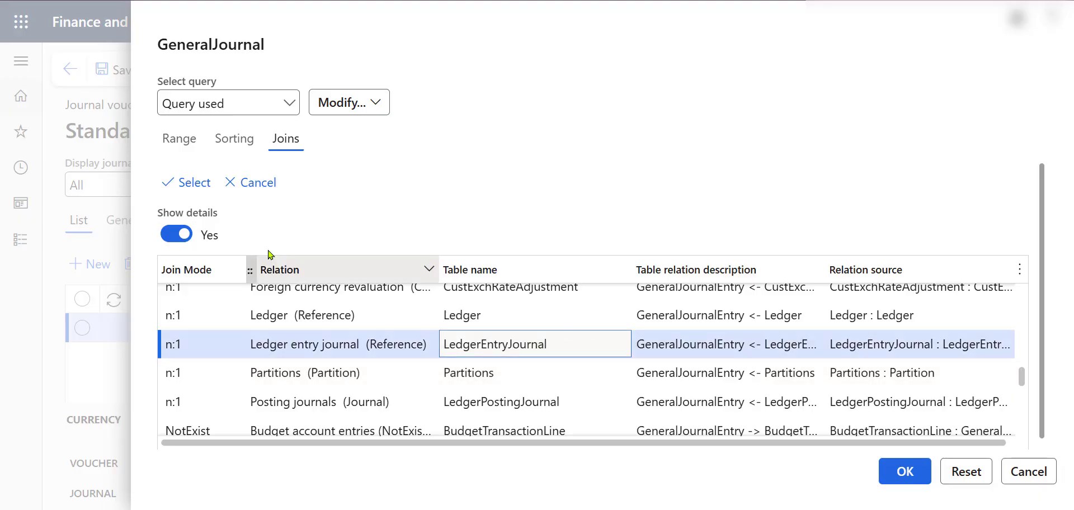
click(188, 184)
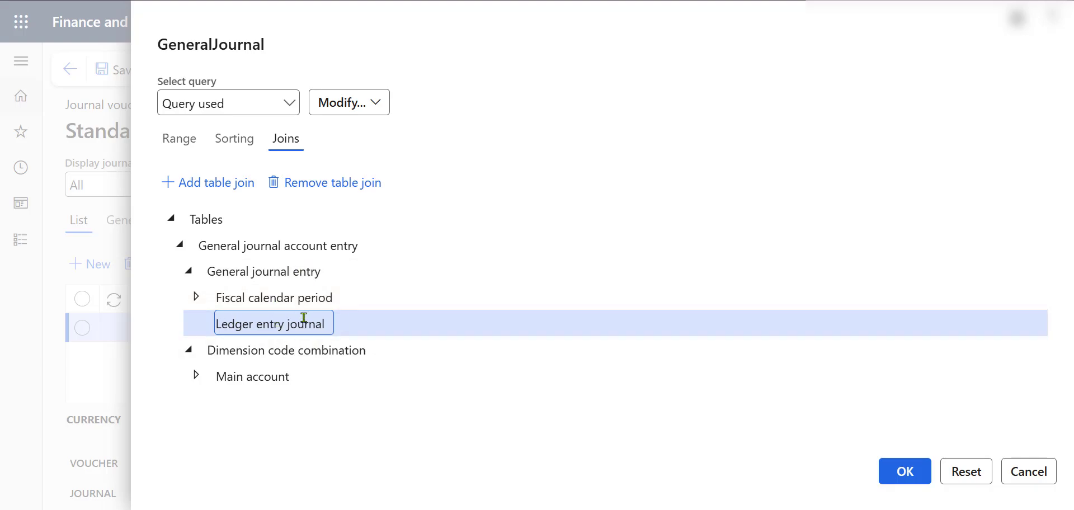
Step: Change the General journal entry range row to the Ledger entry journal table with the Journal batch number field
click(179, 139)
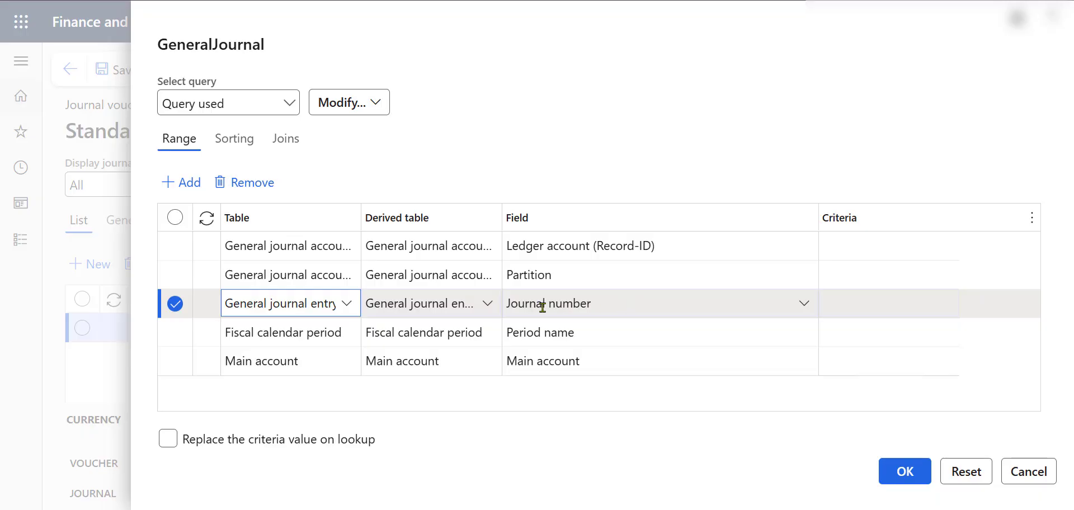
click(488, 309)
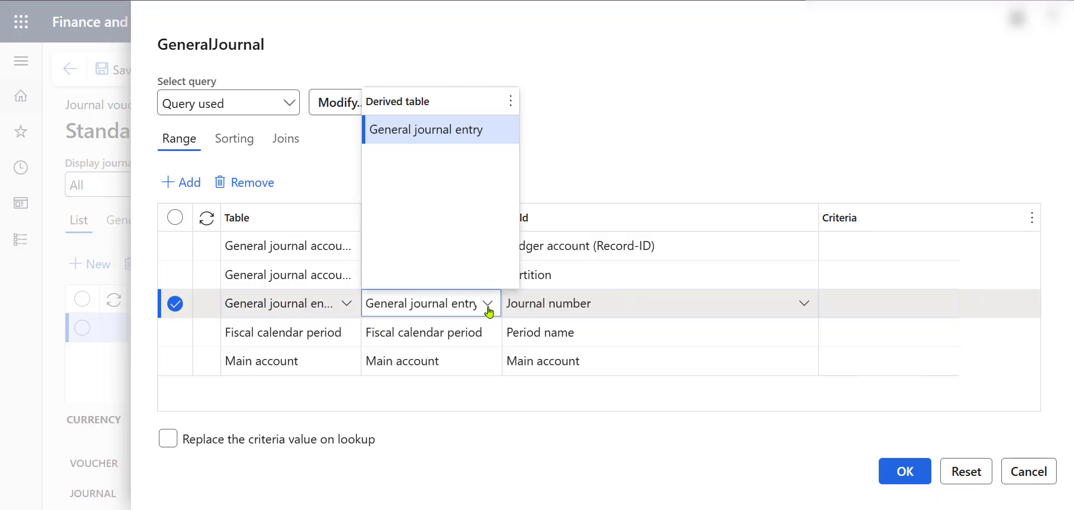
click(346, 306)
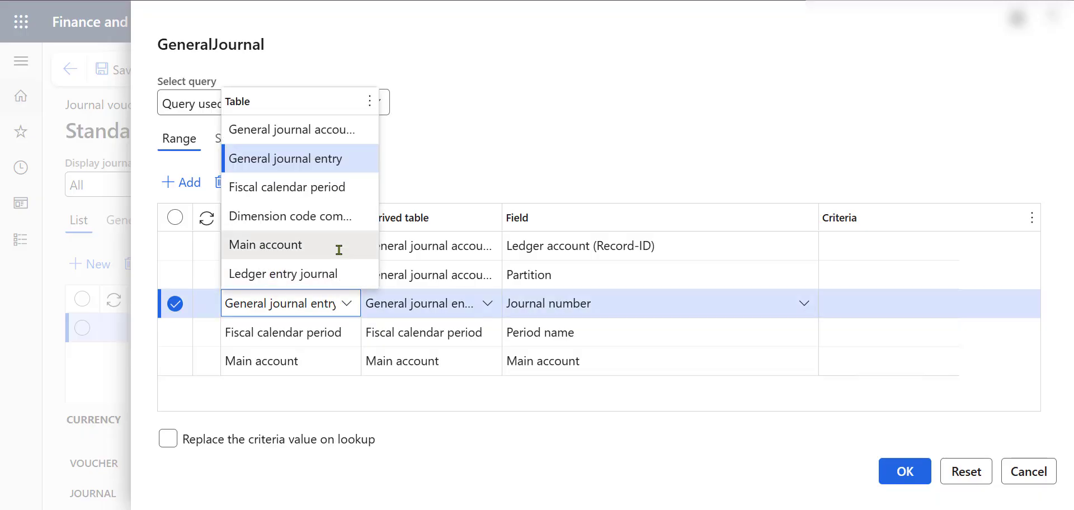
click(350, 274)
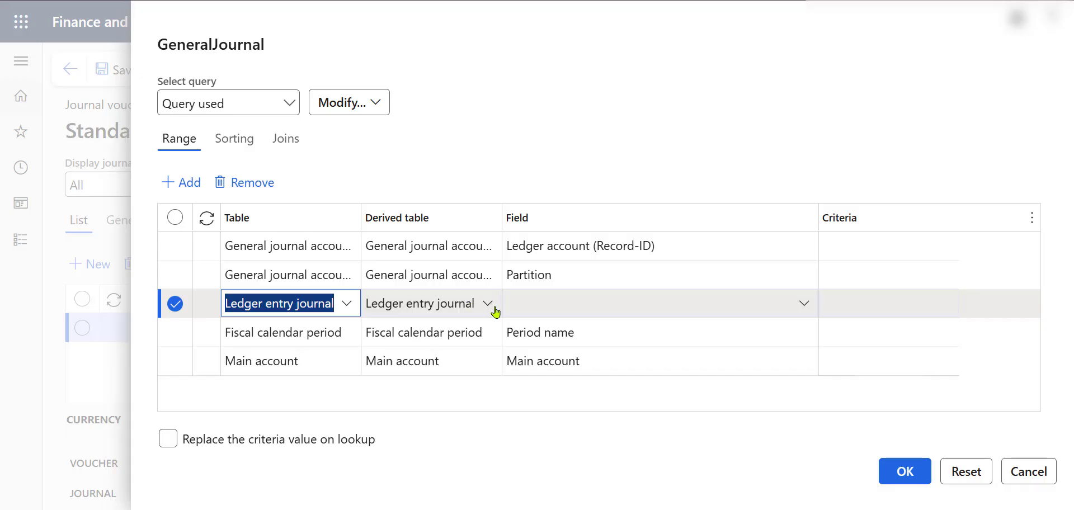
click(556, 304)
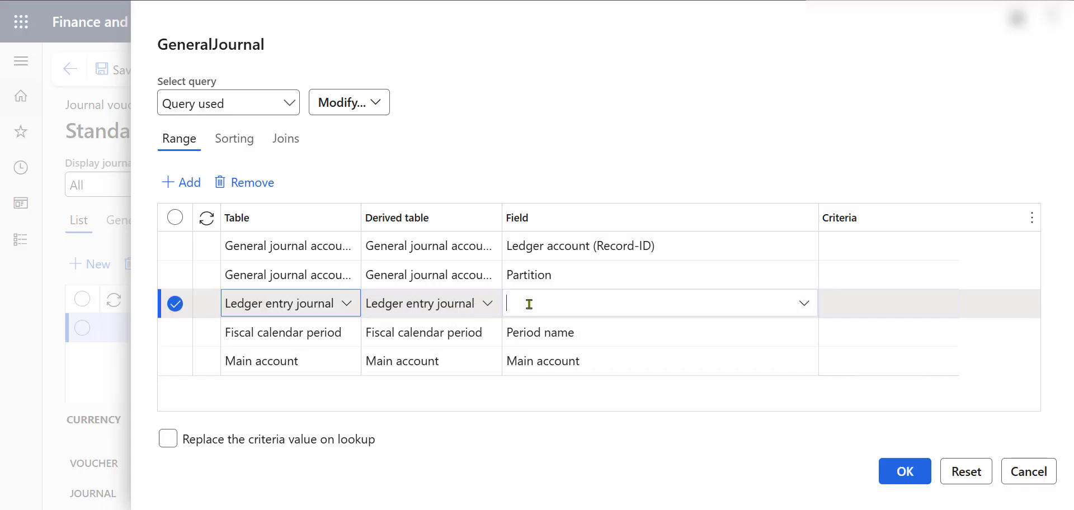
click(803, 308)
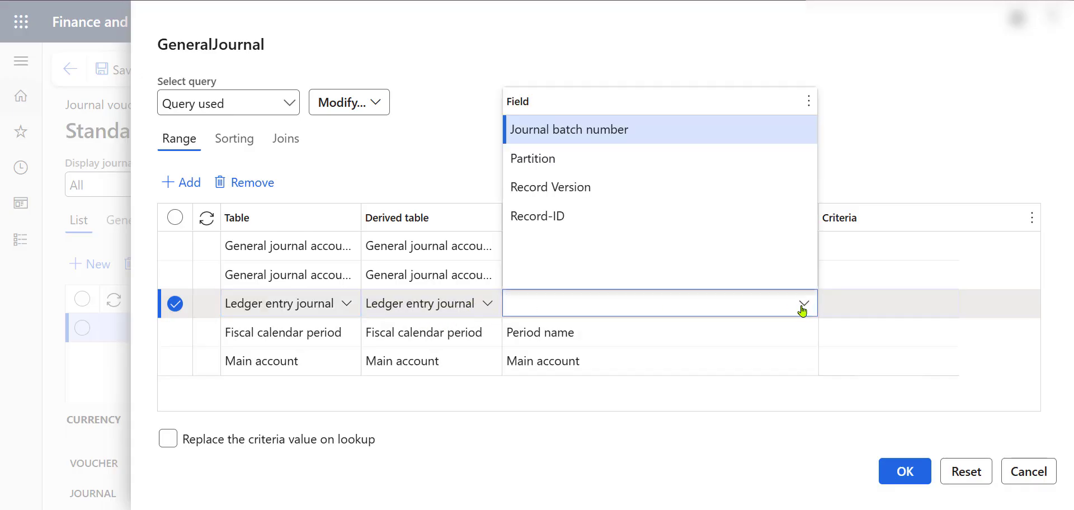
click(628, 130)
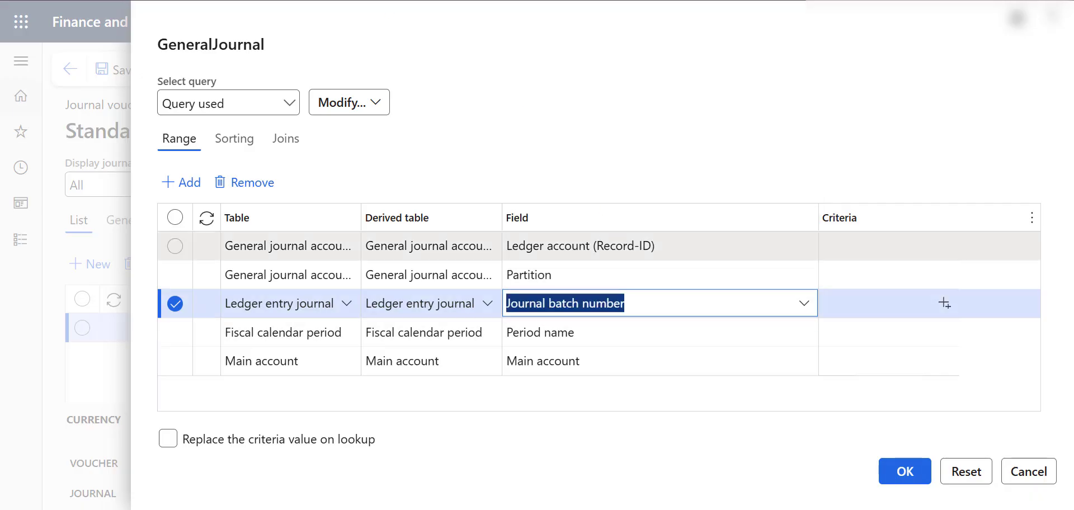
Step: Copy batch number 00695 from the posted journal into the Journal batch number criteria and apply the filter
click(361, 1)
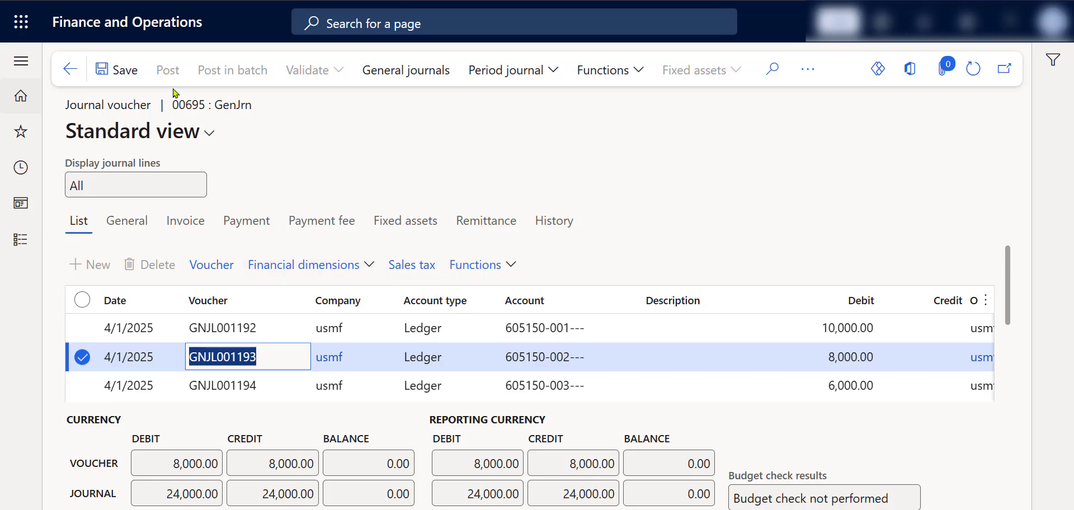
drag(206, 102, 172, 105)
key(ctrl+c)
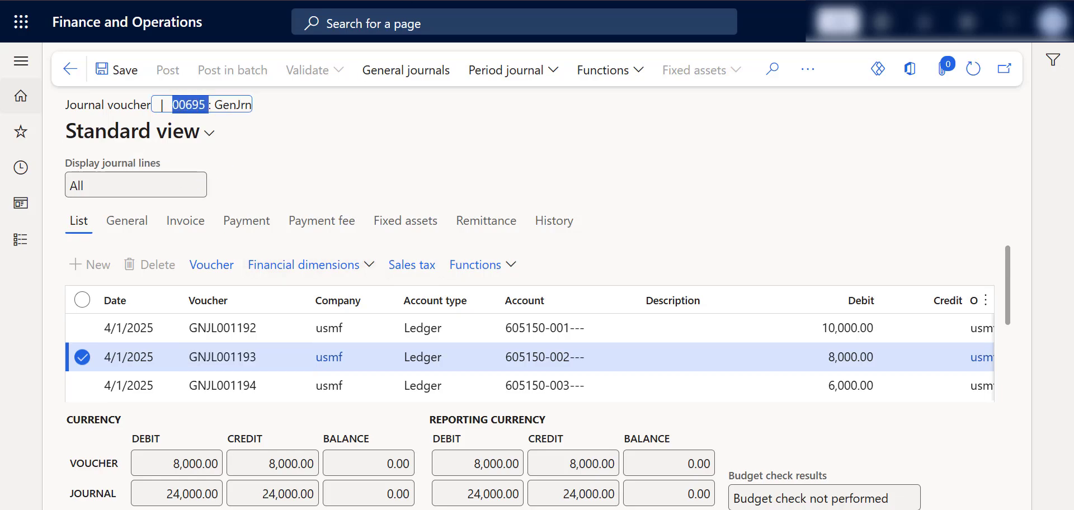
click(503, 1)
click(832, 306)
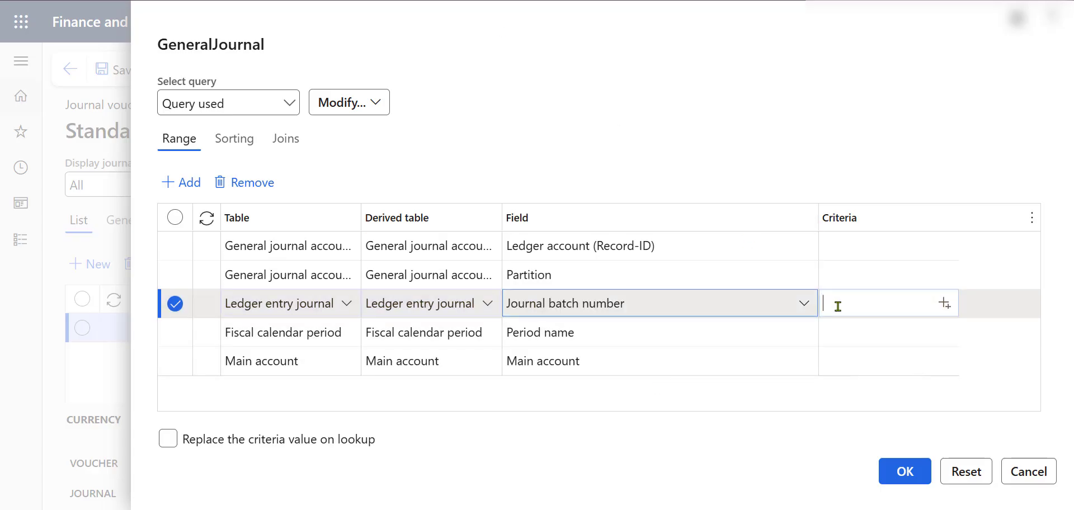
key(ctrl+v)
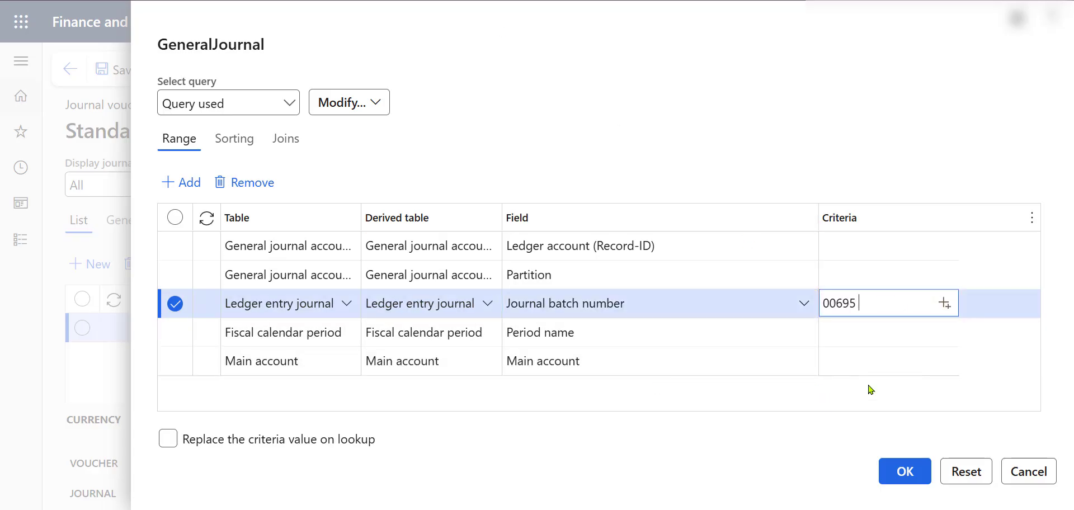
click(901, 471)
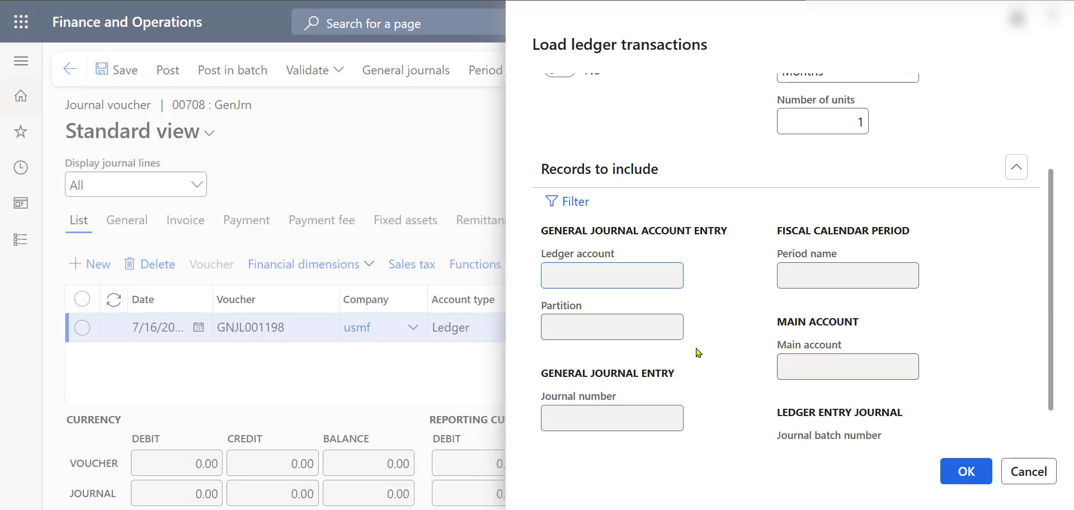
Step: Reopen the records filter, save the query as "Journal Batch NB" and apply it
click(578, 208)
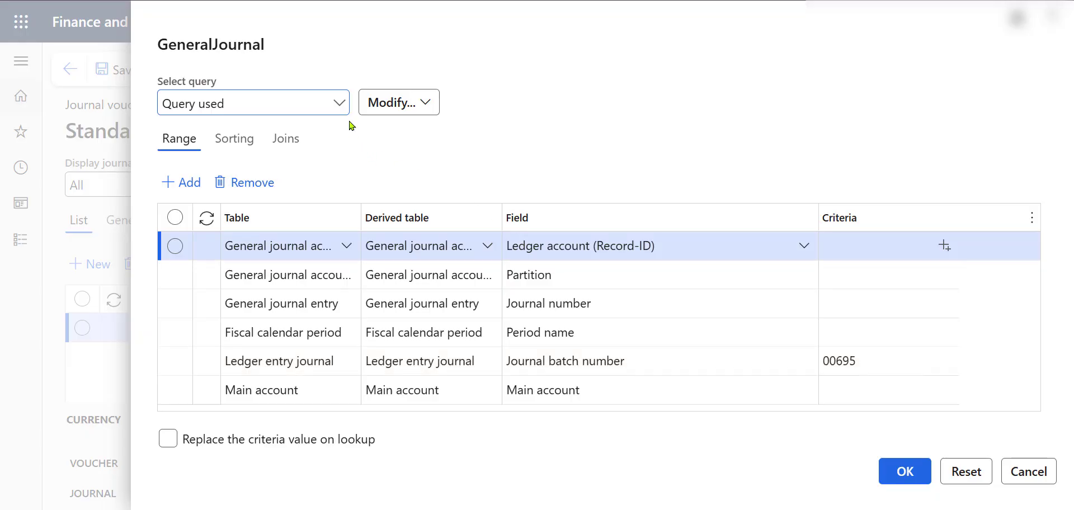
click(418, 109)
click(420, 132)
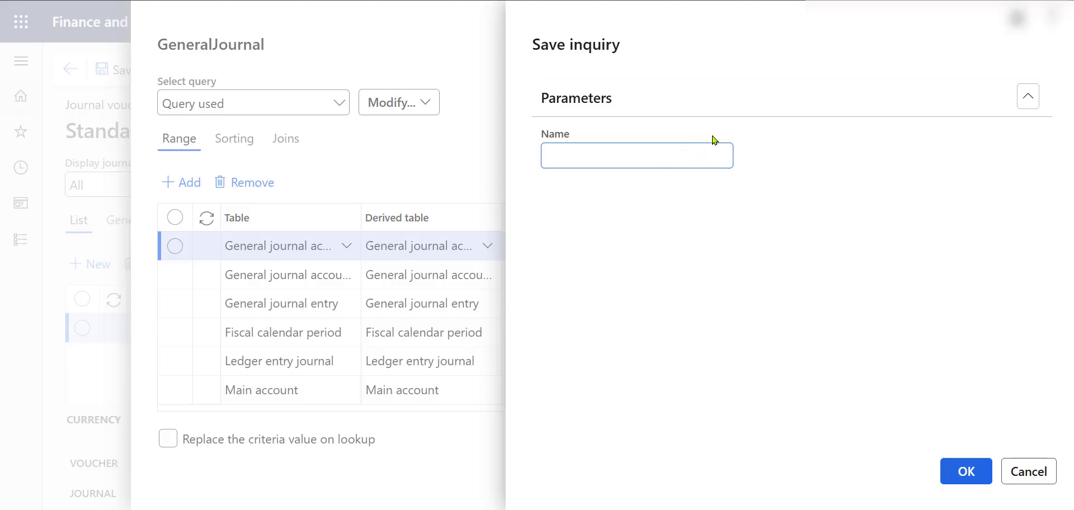
key(Caps_Lock)
key(Caps_Lock)
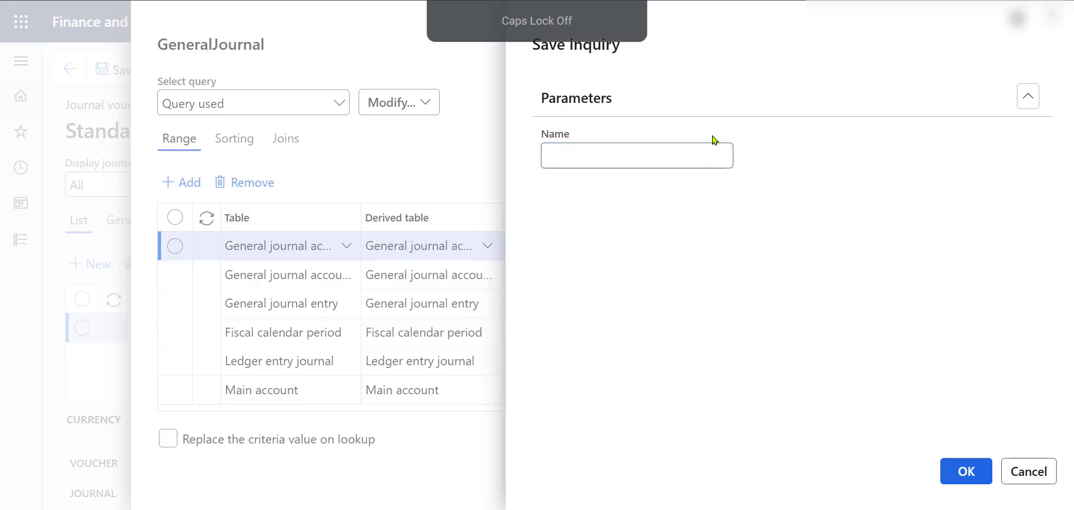
text(Journal)
key(Caps_Lock)
text(B)
key(Caps_Lock)
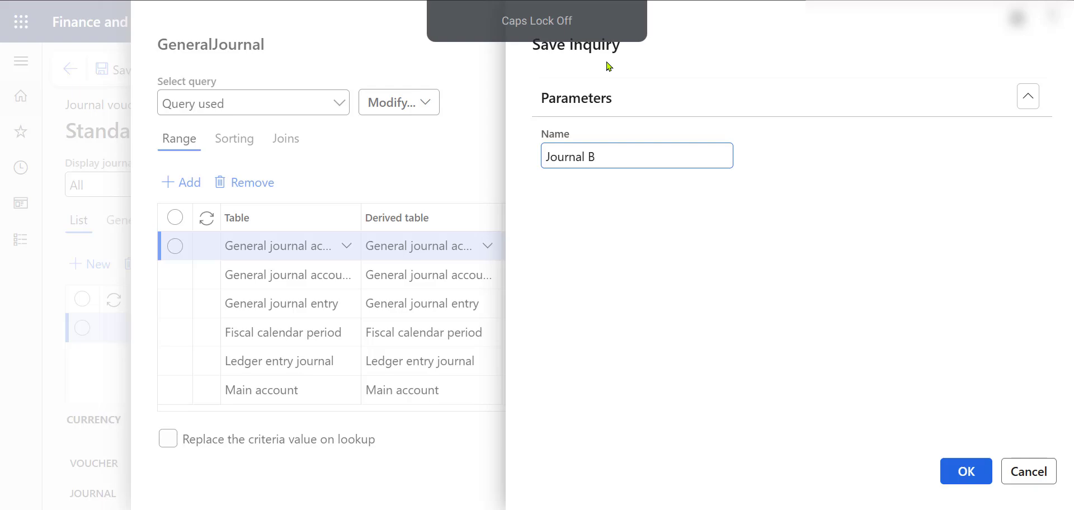
text(atch)
key(Caps_Lock)
text(NB)
click(967, 470)
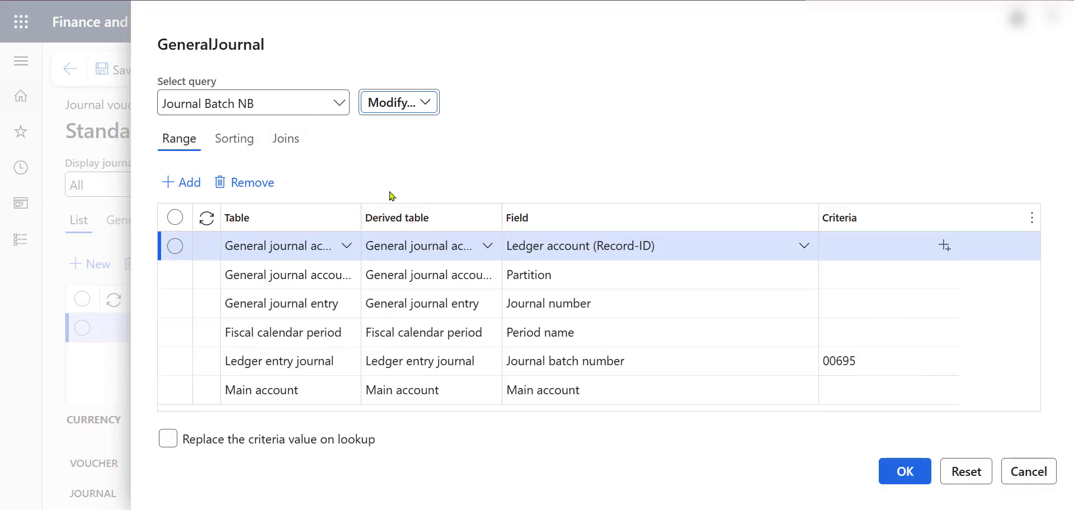
click(892, 471)
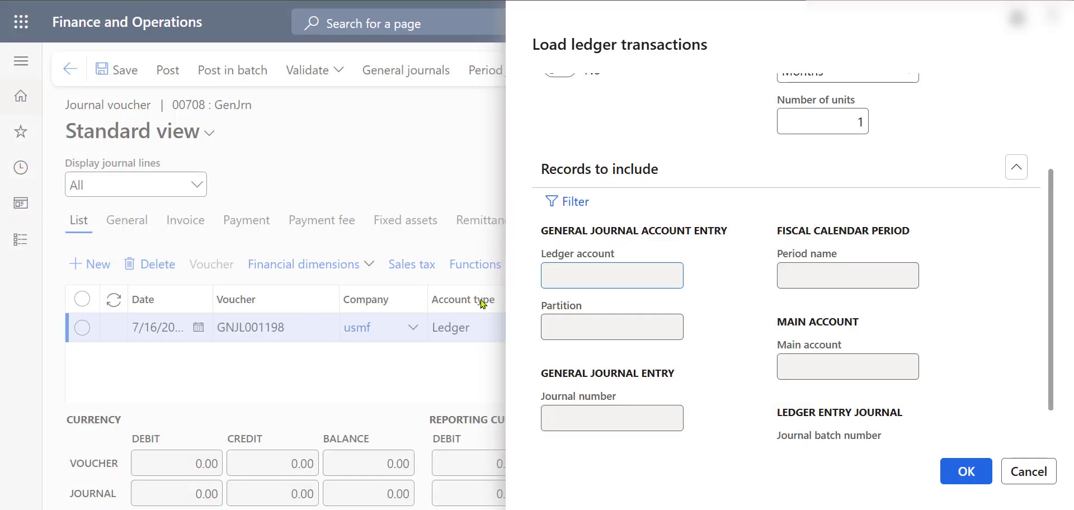
Step: Run the ledger transaction load into journal 00708 and review the loaded voucher lines
scroll(742, 299, down, 1)
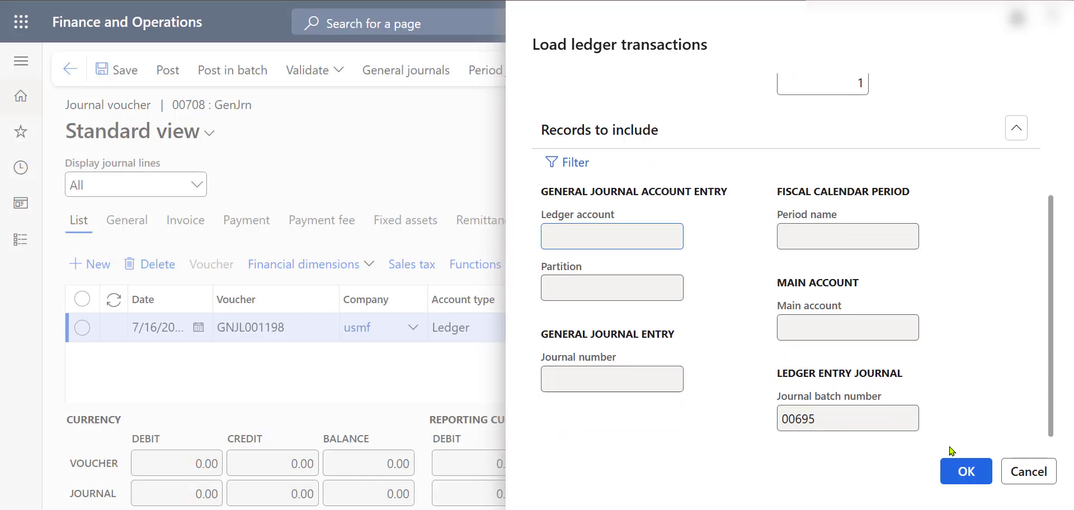
click(954, 466)
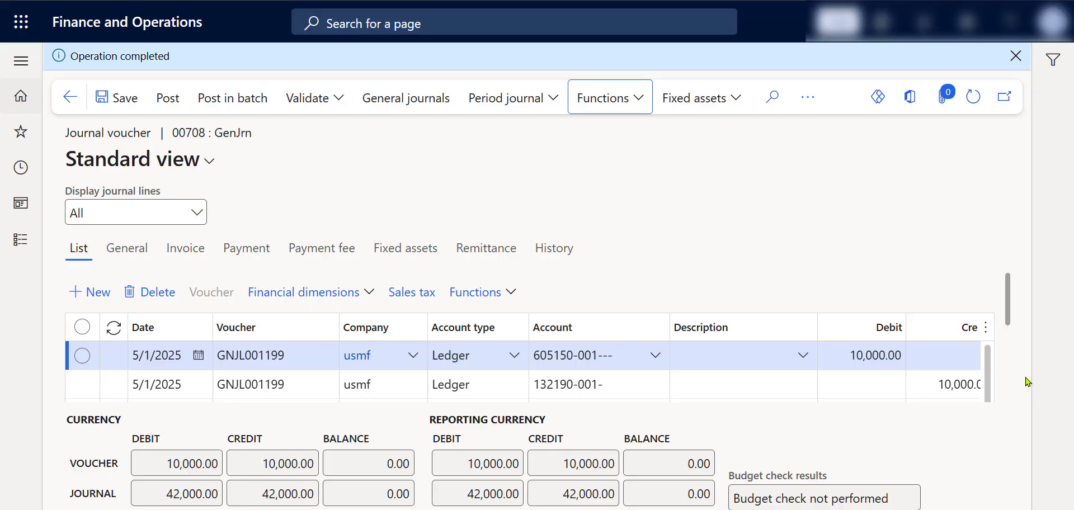
scroll(1024, 336, down, 1)
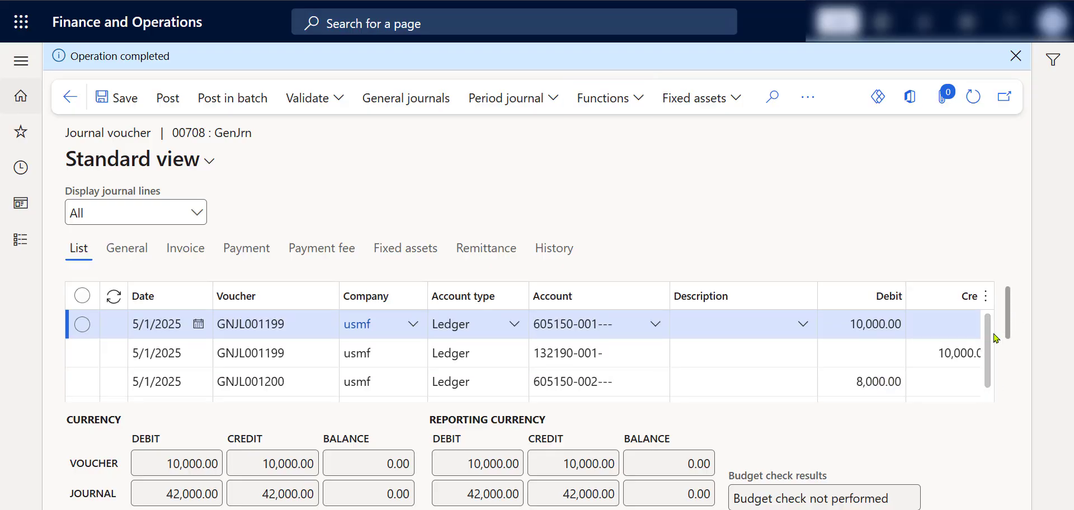
scroll(317, 362, down, 1)
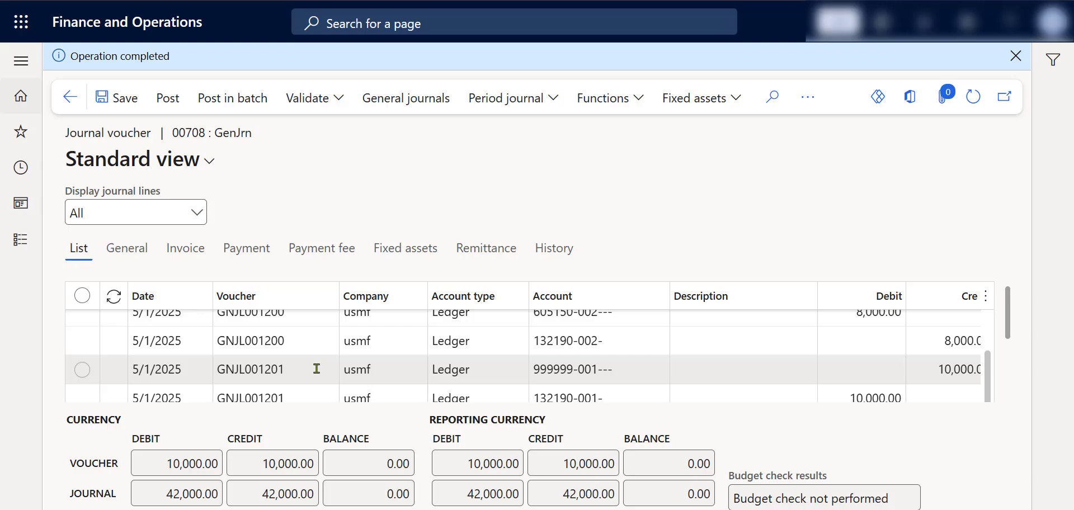
scroll(317, 375, up, 2)
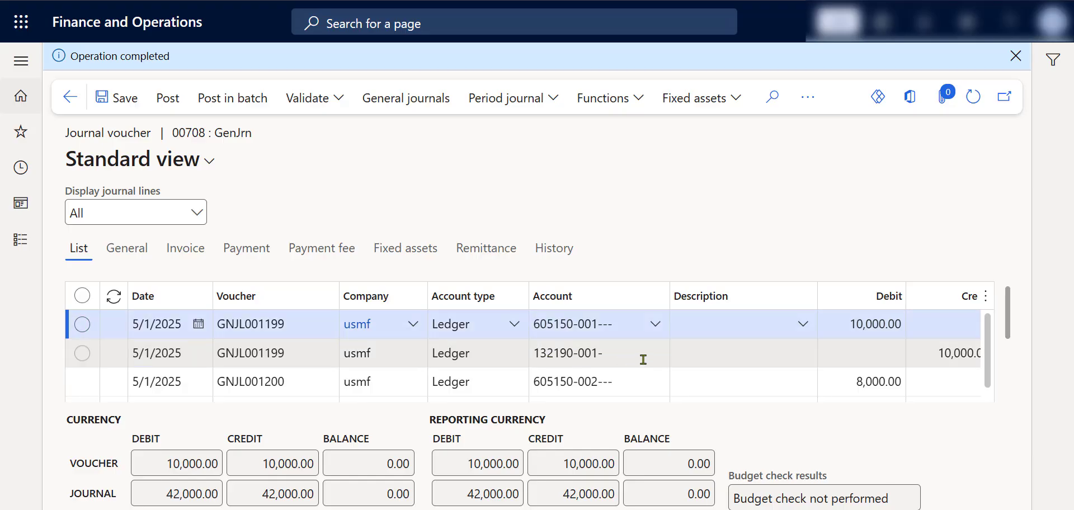
scroll(643, 353, down, 2)
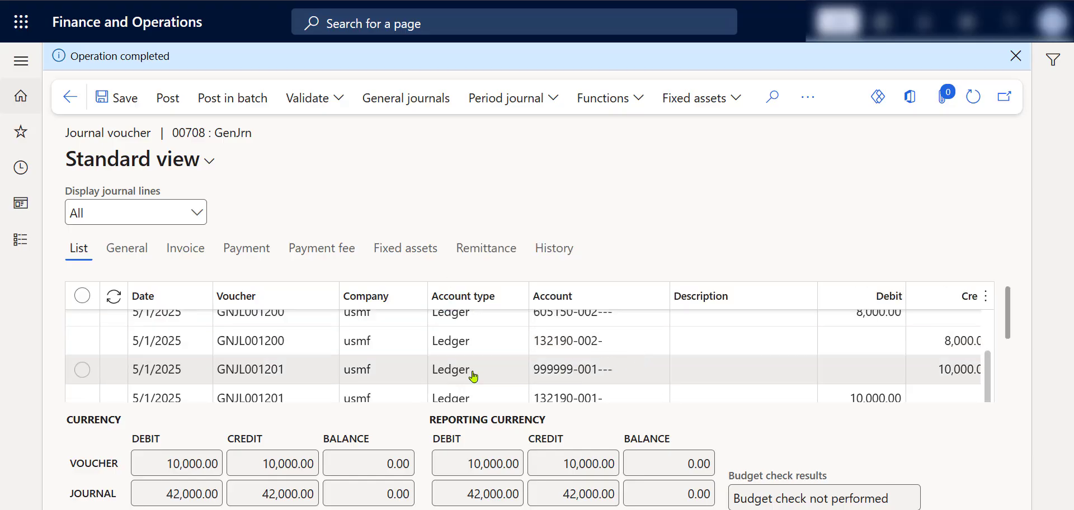